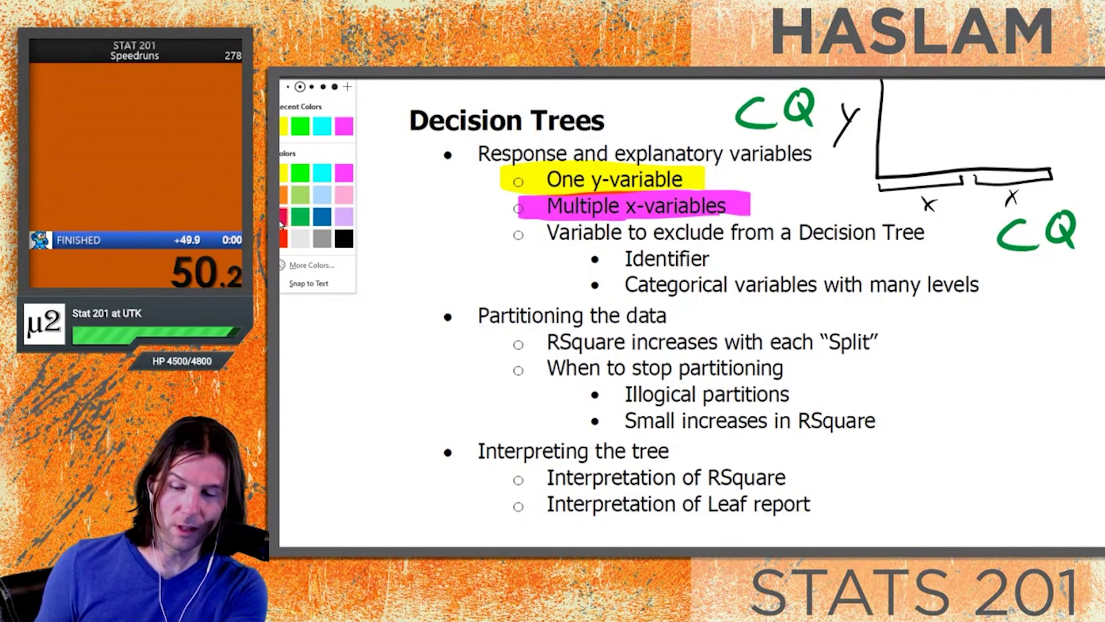
Pick the pen colour for the next ink annotations on the Draw tab
left_click(300, 173)
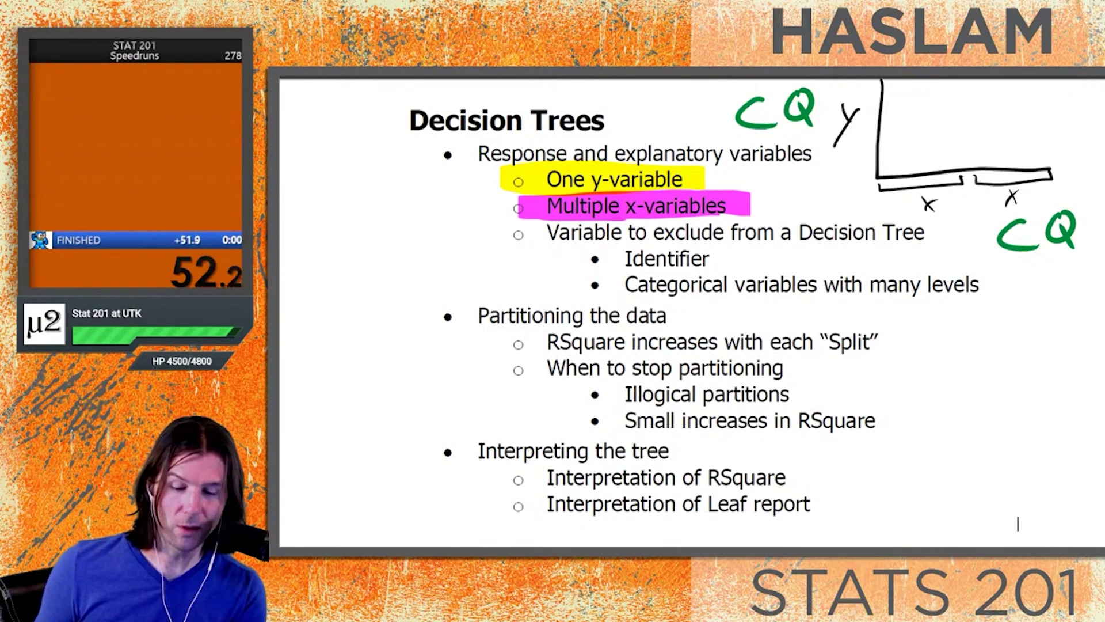
Highlight Identifier and Categorical variables with many levels in red, then check both strokes
mouse_move(625, 259)
left_mouse_down()
mouse_move(709, 259)
mouse_move(610, 259)
mouse_move(718, 258)
left_mouse_up()
mouse_move(627, 286)
left_mouse_down()
mouse_move(982, 288)
mouse_move(608, 291)
left_mouse_up()
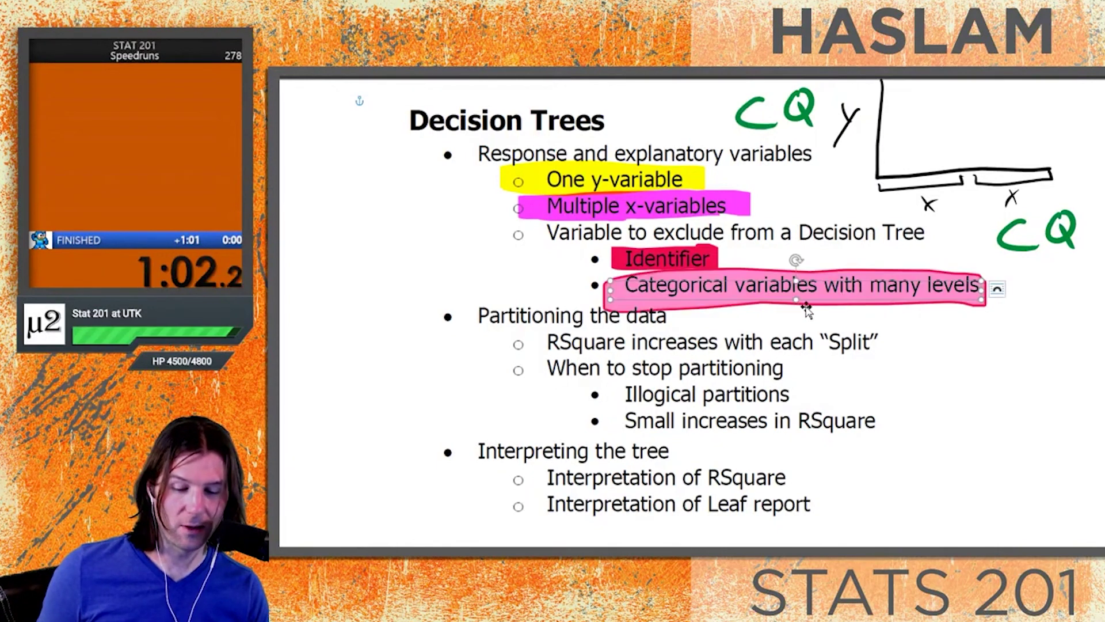
left_click(796, 285)
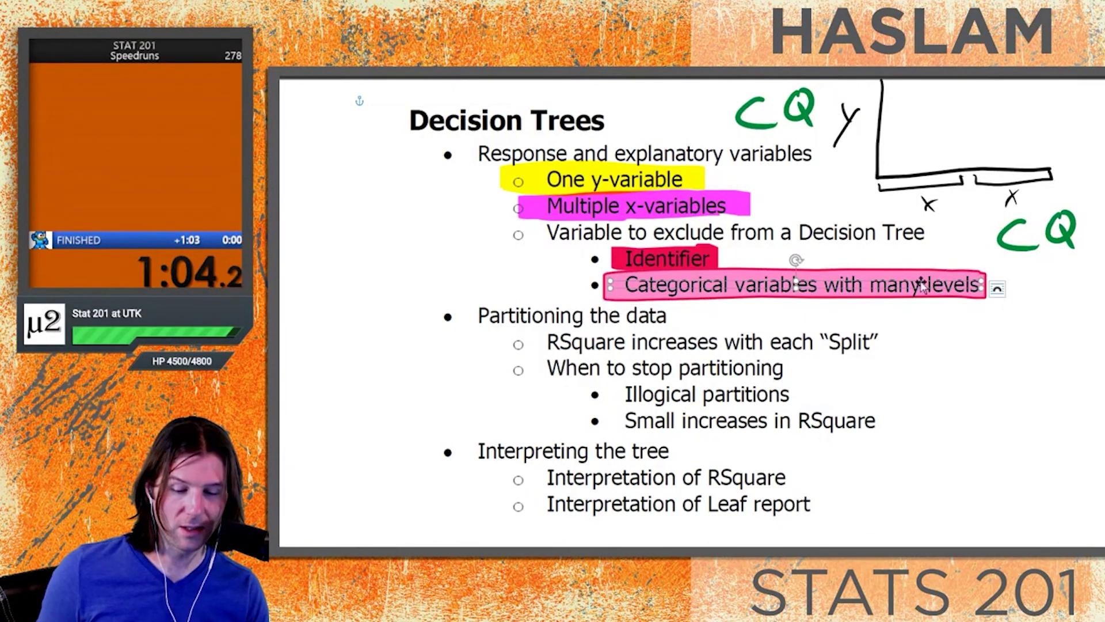
left_click(1073, 275)
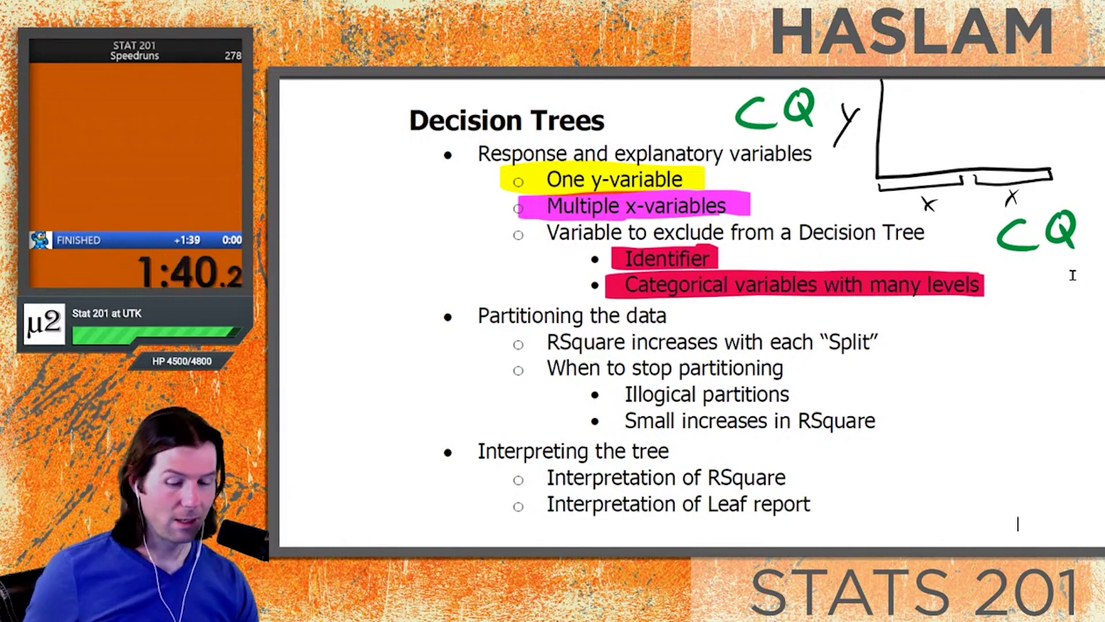
left_click(666, 257)
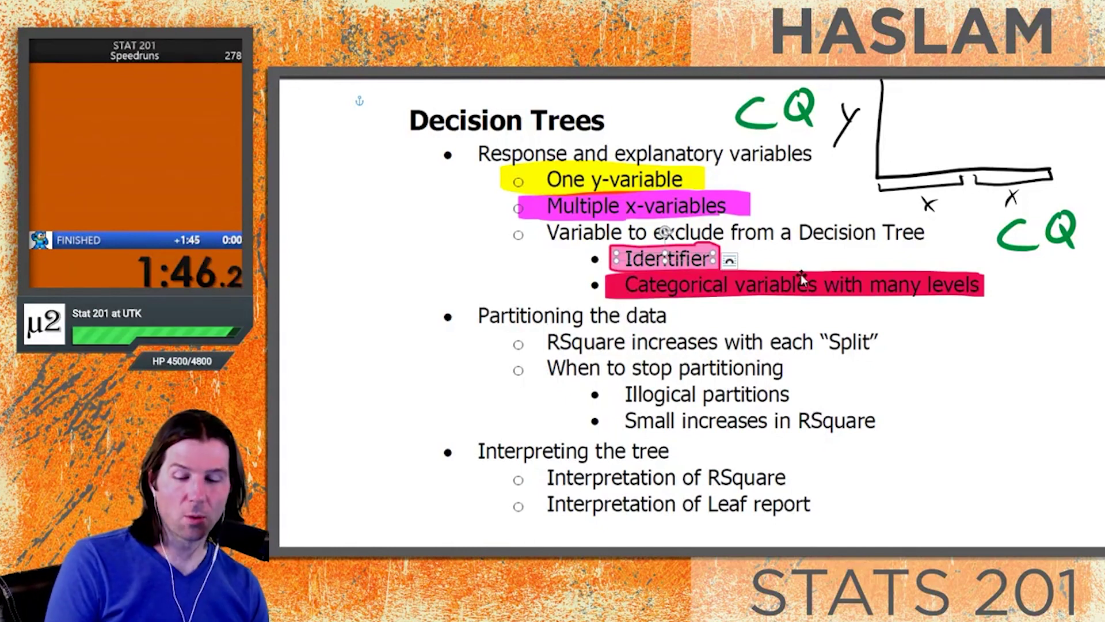
left_click(804, 282)
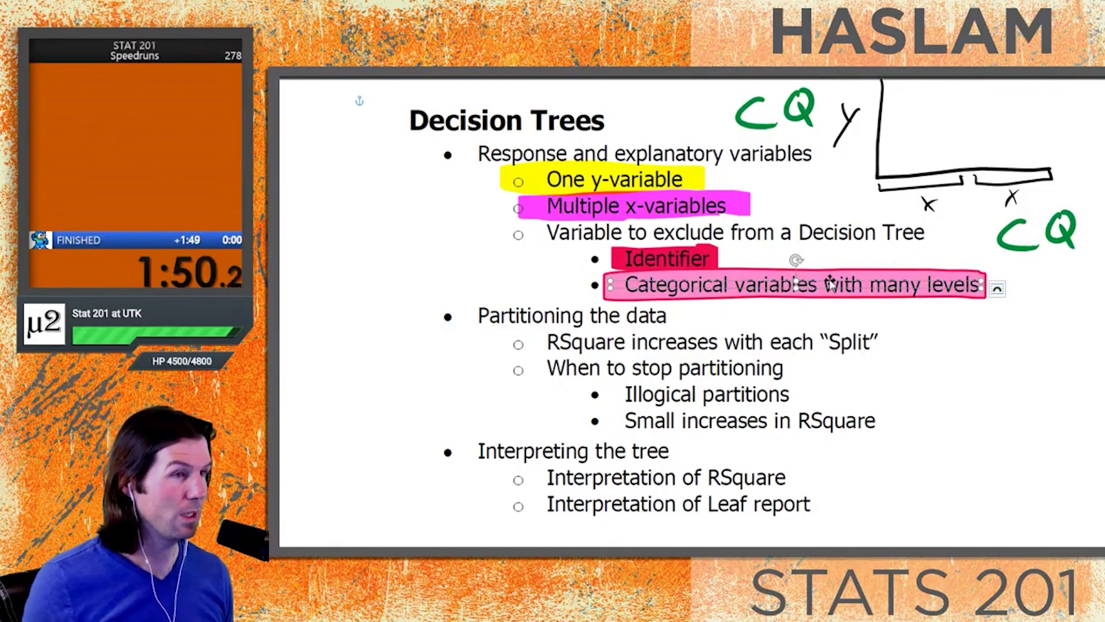
left_click(596, 333)
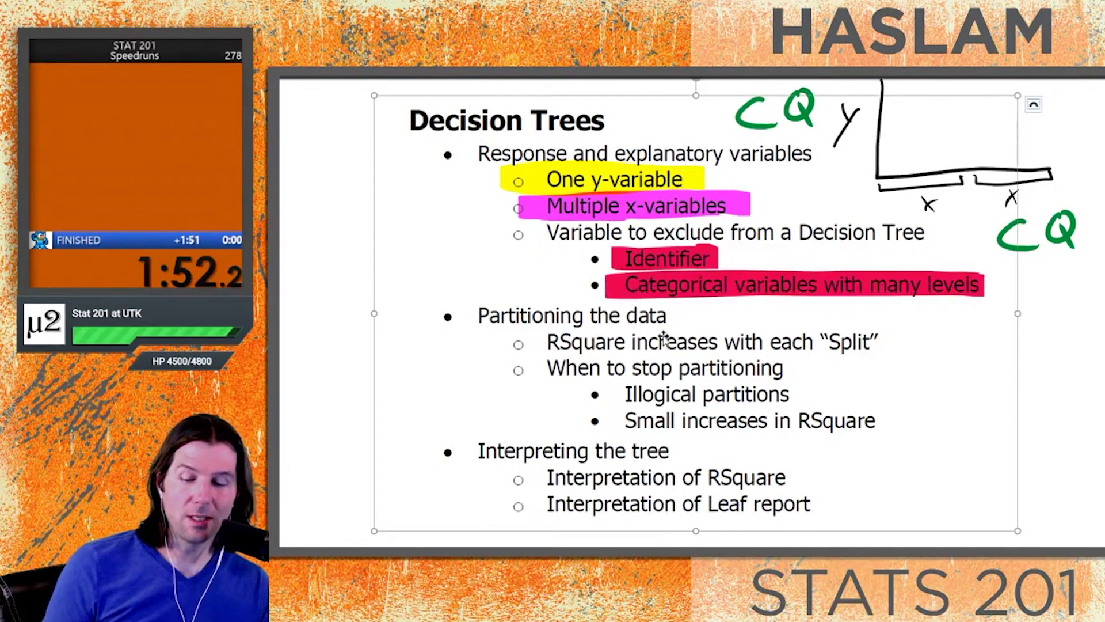
On a blank page, ink the 800 root node box with two branches
key("Escape")
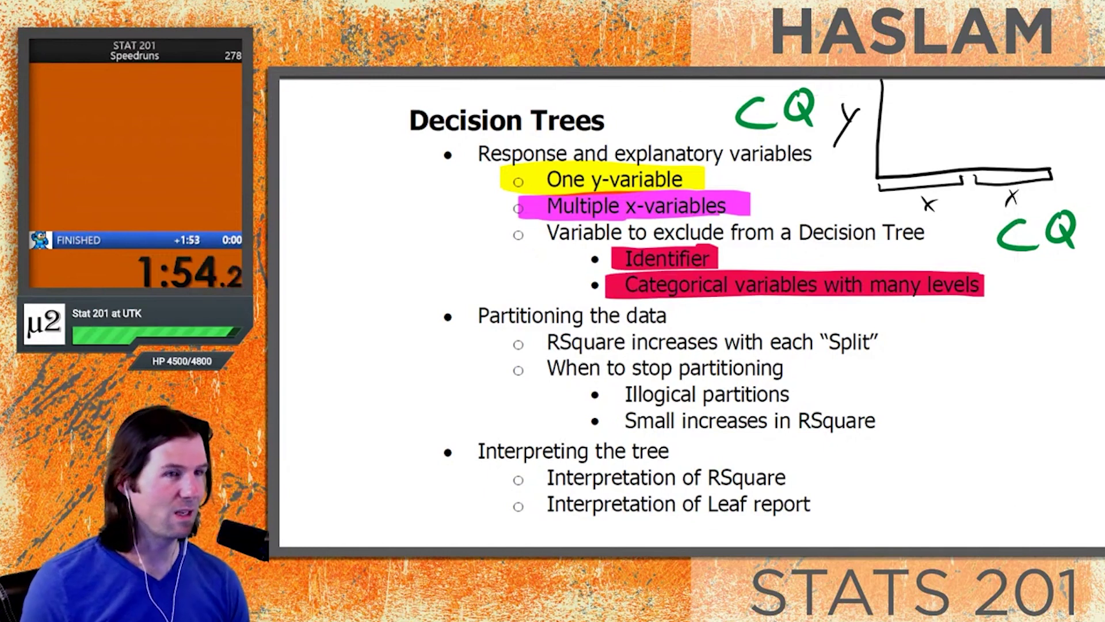
scroll(866, 449, "down", 5)
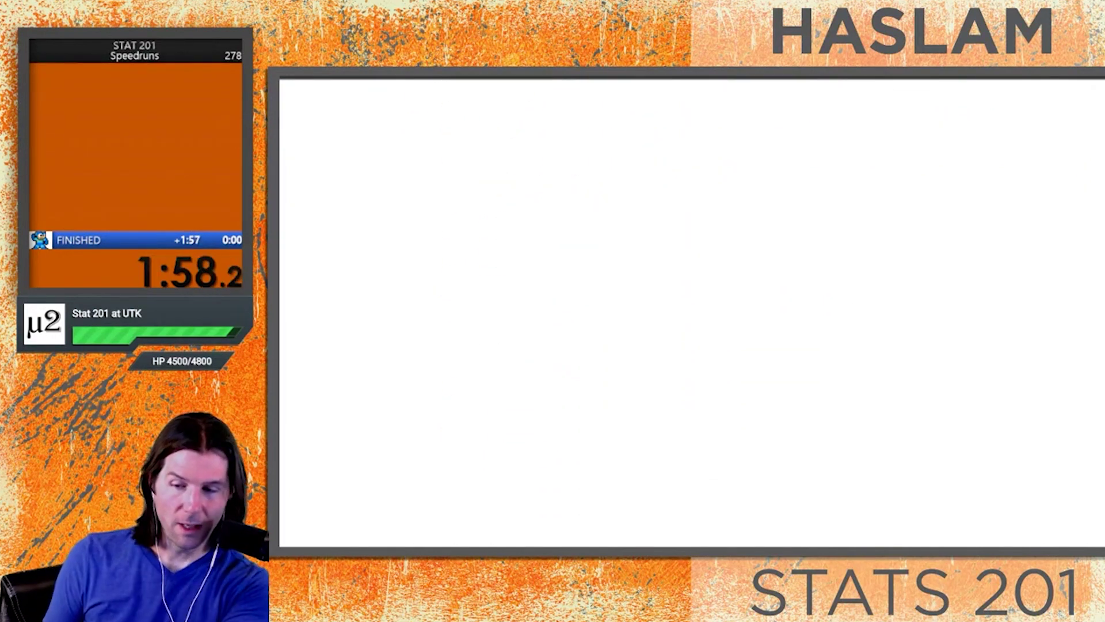
mouse_move(479, 113)
left_mouse_down()
mouse_move(478, 135)
mouse_move(543, 236)
mouse_move(844, 235)
mouse_move(666, 89)
mouse_move(488, 113)
mouse_move(592, 192)
mouse_move(582, 118)
mouse_move(691, 120)
left_mouse_up()
left_click_drag(584, 245, 452, 384)
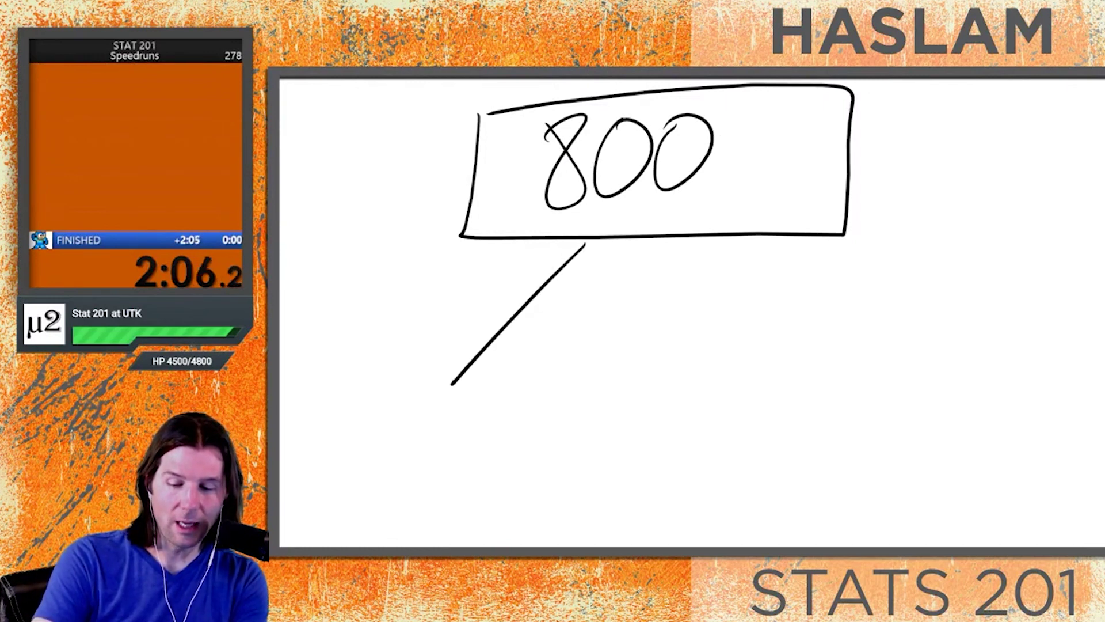
mouse_move(659, 237)
left_mouse_down()
mouse_move(768, 356)
mouse_move(672, 354)
mouse_move(705, 467)
mouse_move(876, 361)
mouse_move(737, 352)
left_mouse_up()
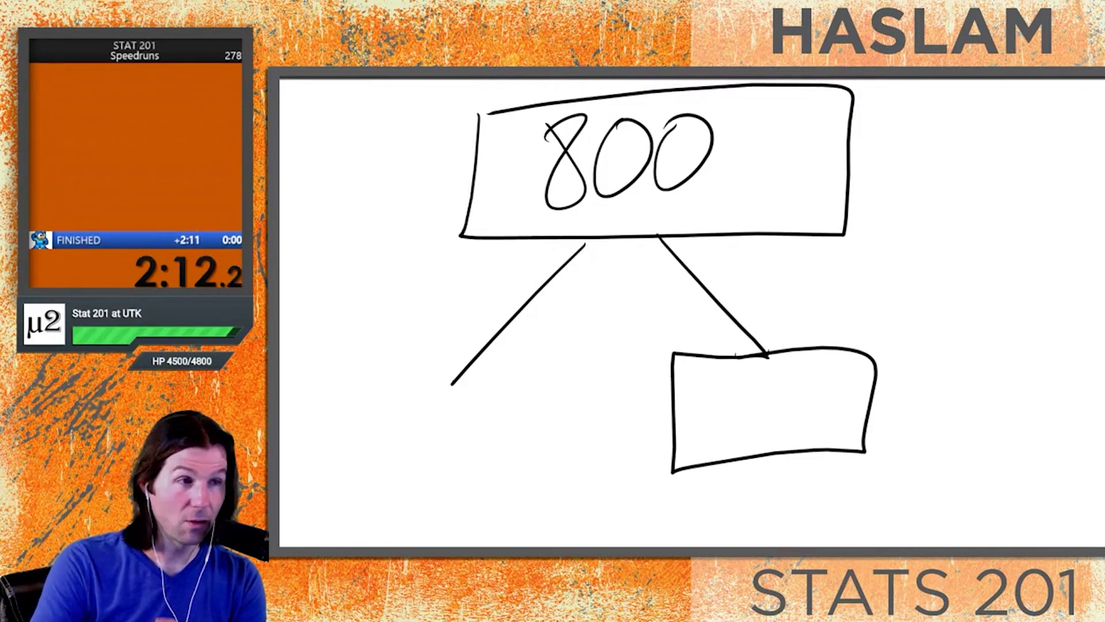
Ink the child nodes, 650 on the right and 150 on the left
mouse_move(732, 373)
left_mouse_down()
mouse_move(699, 410)
mouse_move(771, 397)
mouse_move(757, 420)
left_mouse_up()
left_click_drag(761, 374, 784, 368)
mouse_move(809, 376)
left_mouse_down()
mouse_move(821, 371)
mouse_move(805, 378)
left_mouse_up()
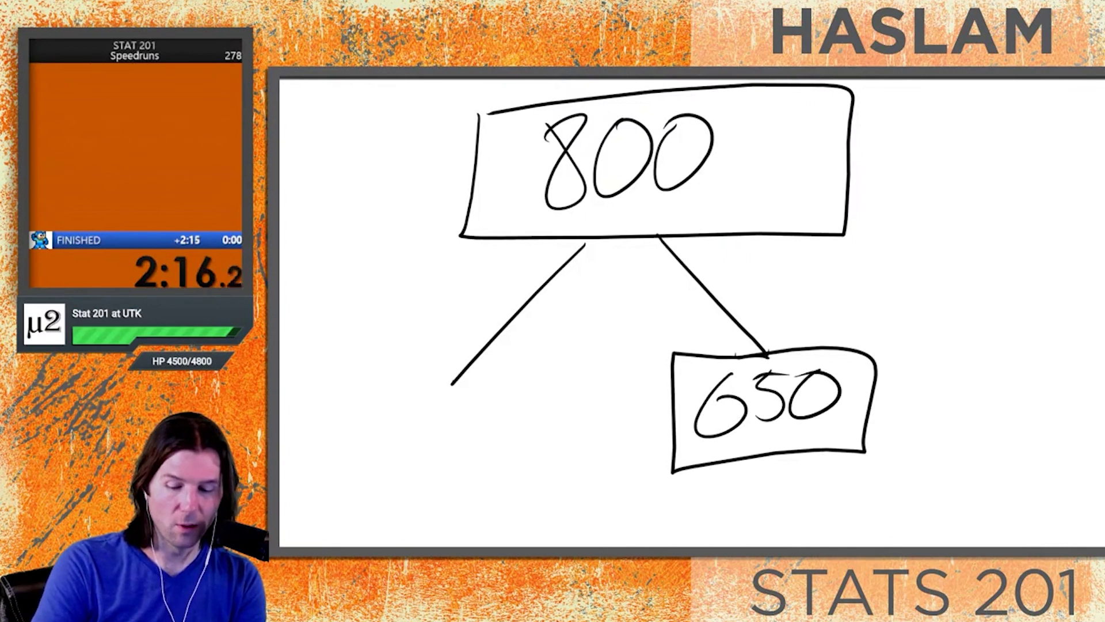
mouse_move(467, 383)
left_mouse_down()
mouse_move(386, 382)
mouse_move(392, 473)
mouse_move(551, 469)
mouse_move(567, 382)
mouse_move(431, 378)
mouse_move(431, 458)
mouse_move(471, 401)
mouse_move(464, 437)
mouse_move(483, 396)
left_mouse_up()
mouse_move(521, 385)
left_mouse_down()
mouse_move(503, 426)
mouse_move(521, 384)
left_mouse_up()
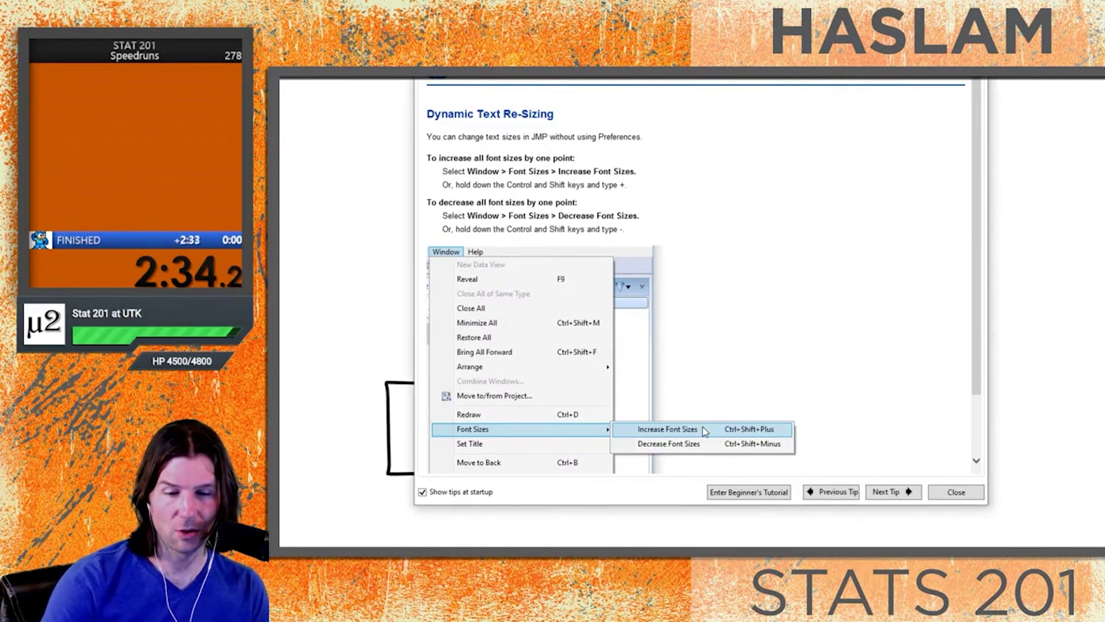
Dismiss the JMP tip and enlarge the DecisionTreeStudents data table window
key("Escape")
left_click_drag(1102, 230, 648, 91)
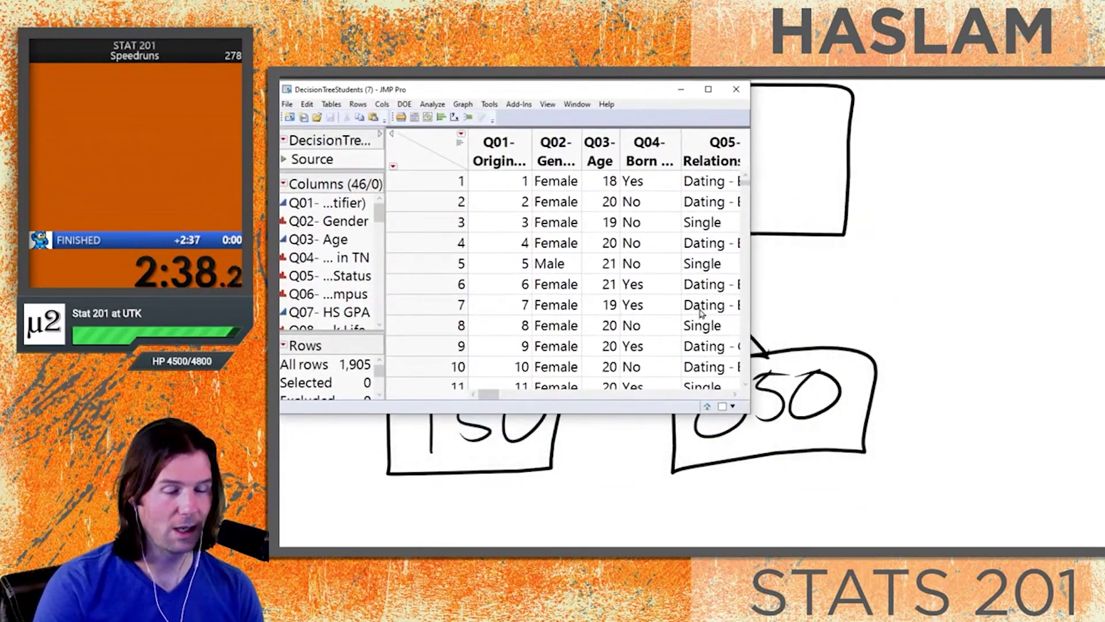
left_click_drag(754, 405, 1104, 546)
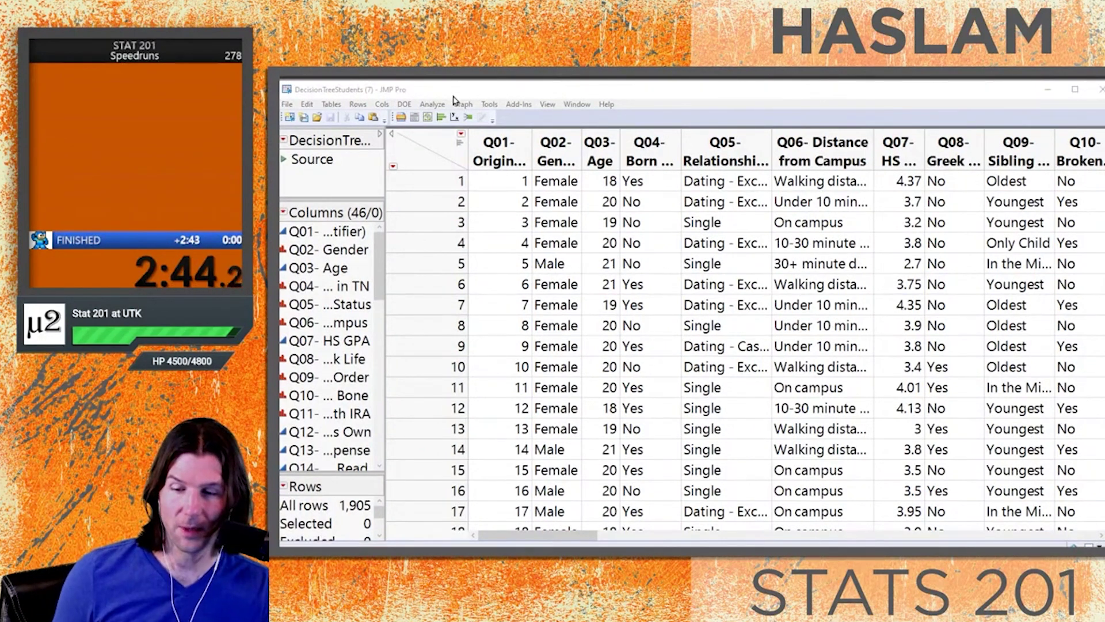
Launch Analyze > Predictive Modeling > Partition
left_click(432, 104)
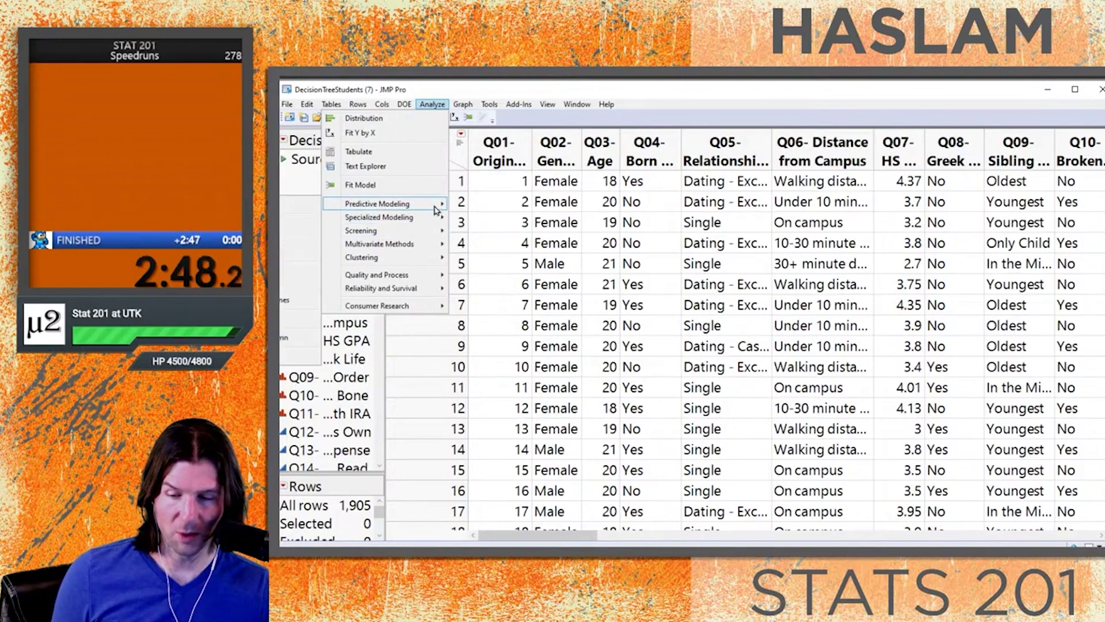
left_click(503, 94)
left_click_drag(561, 92, 676, 97)
left_click(548, 110)
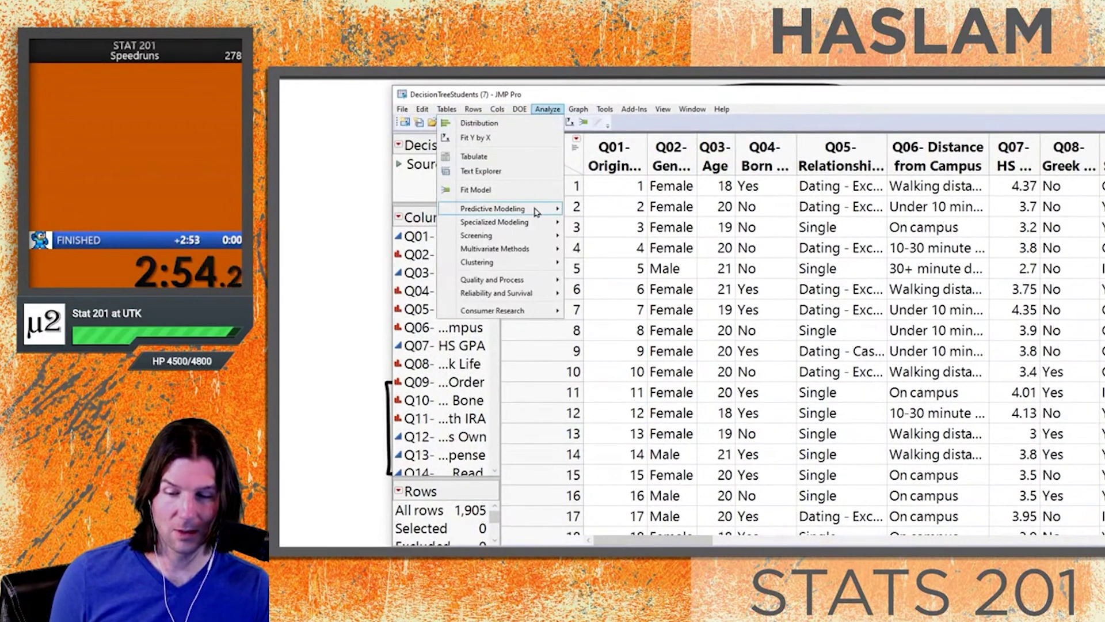
mouse_move(535, 211)
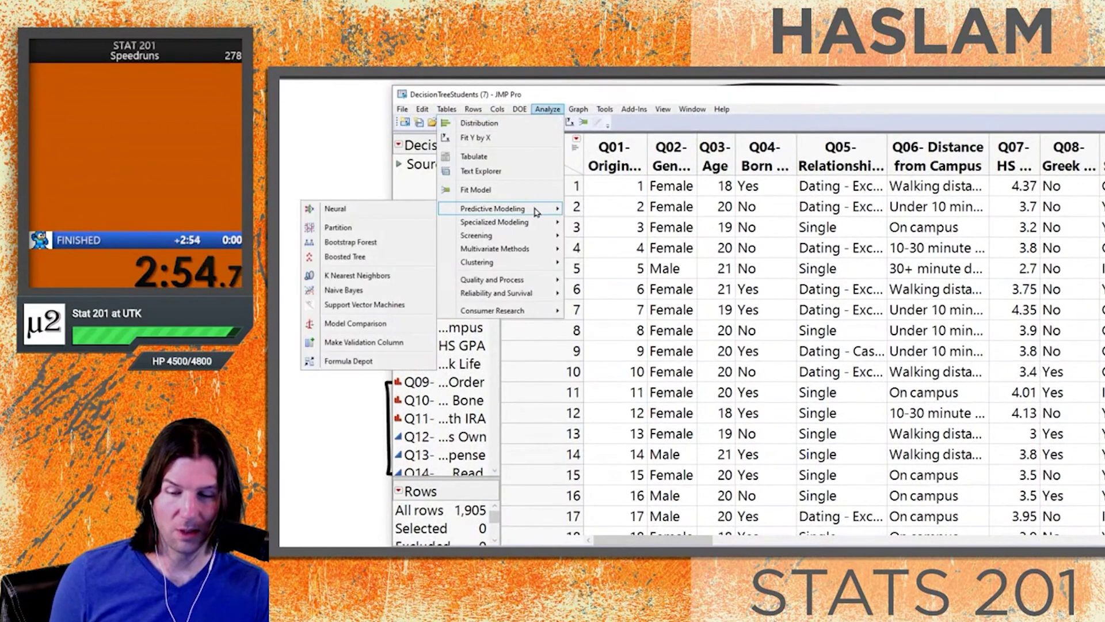
left_click(417, 232)
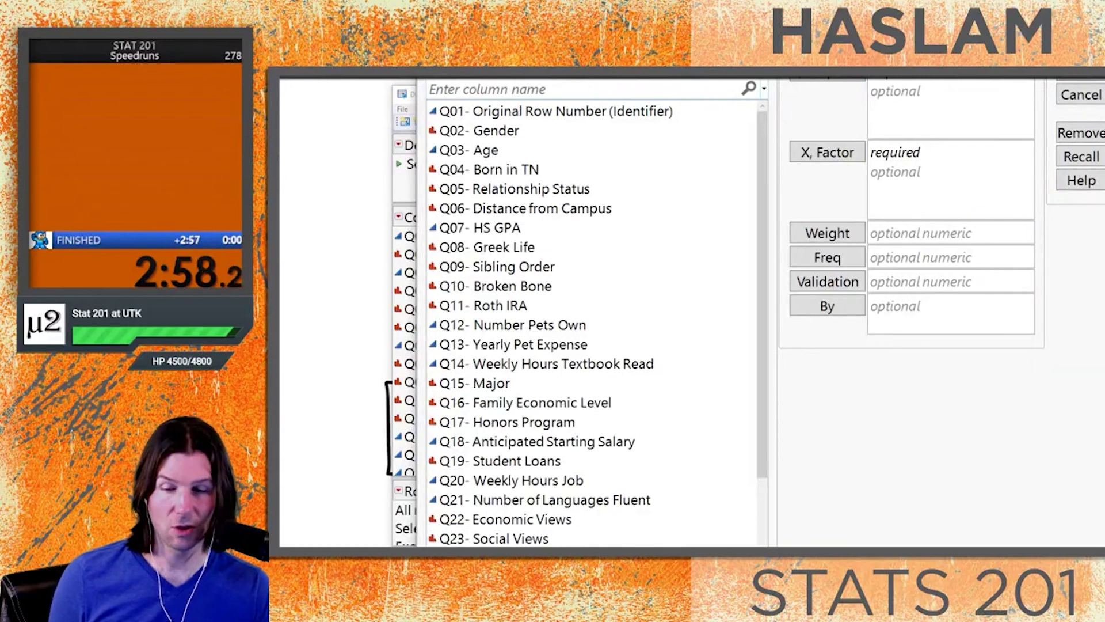
Set Q04- Born in TN as the Partition response variable
left_click_drag(645, 8, 509, 92)
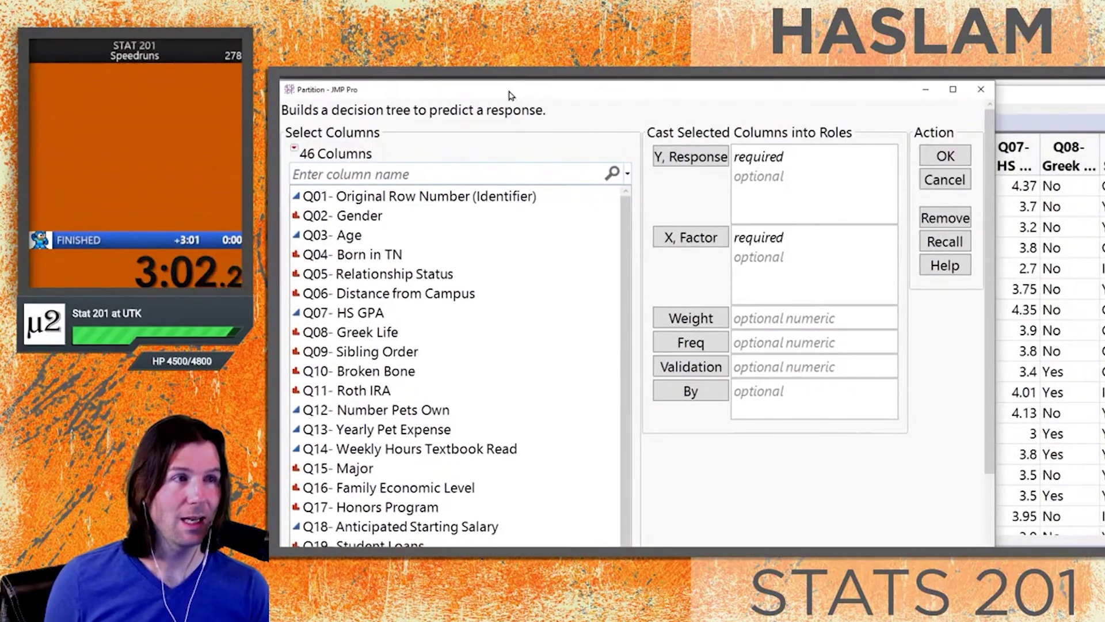
left_click(447, 201)
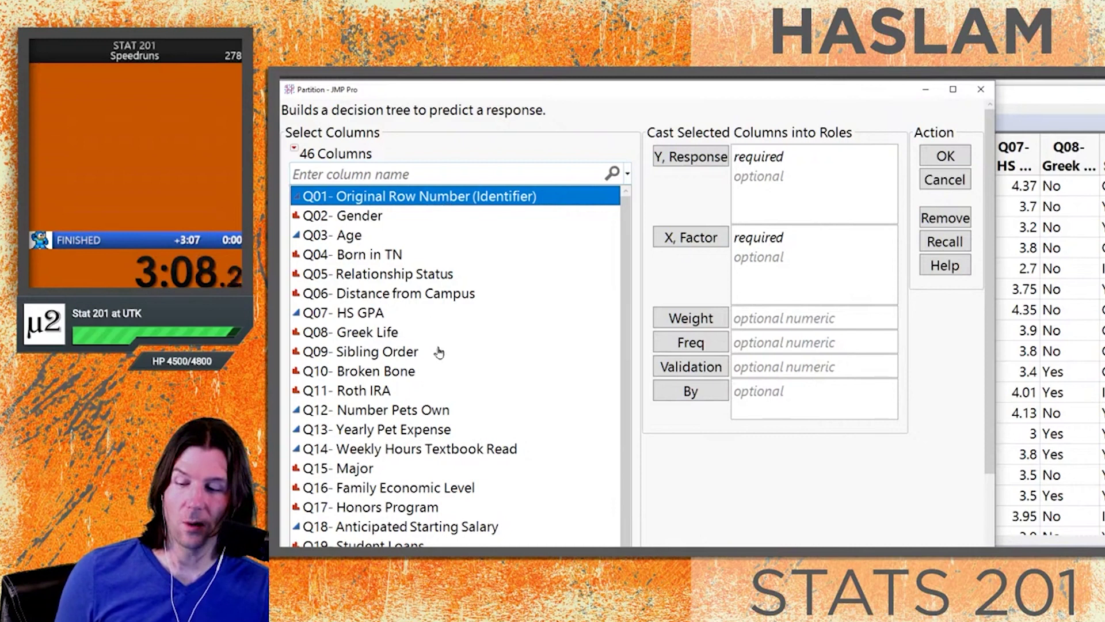
left_click(394, 471)
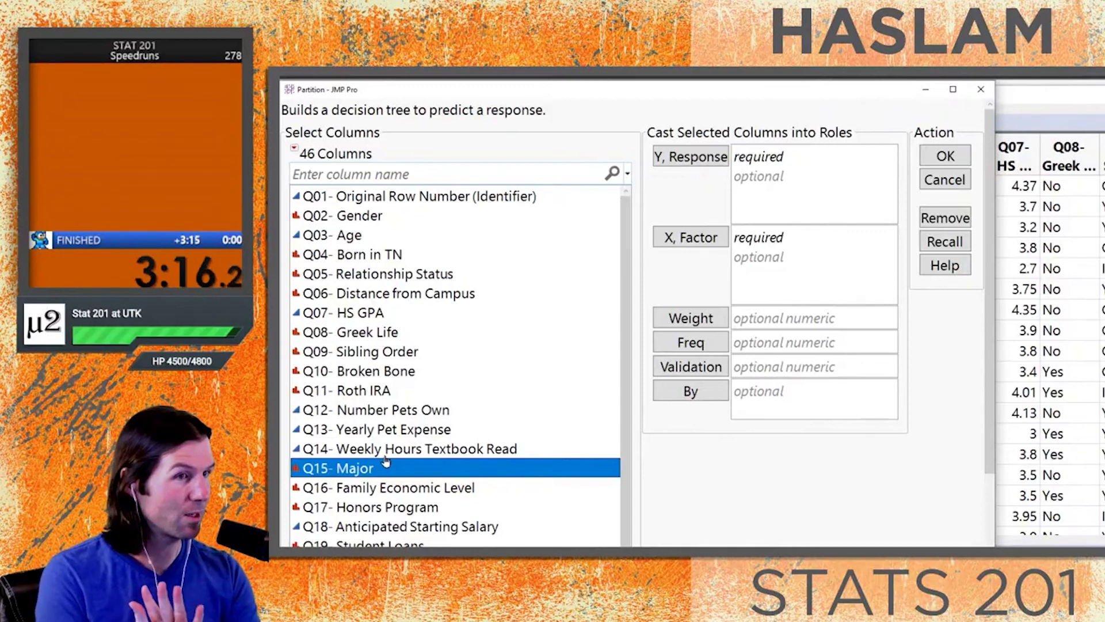
left_click(411, 255)
left_click(679, 157)
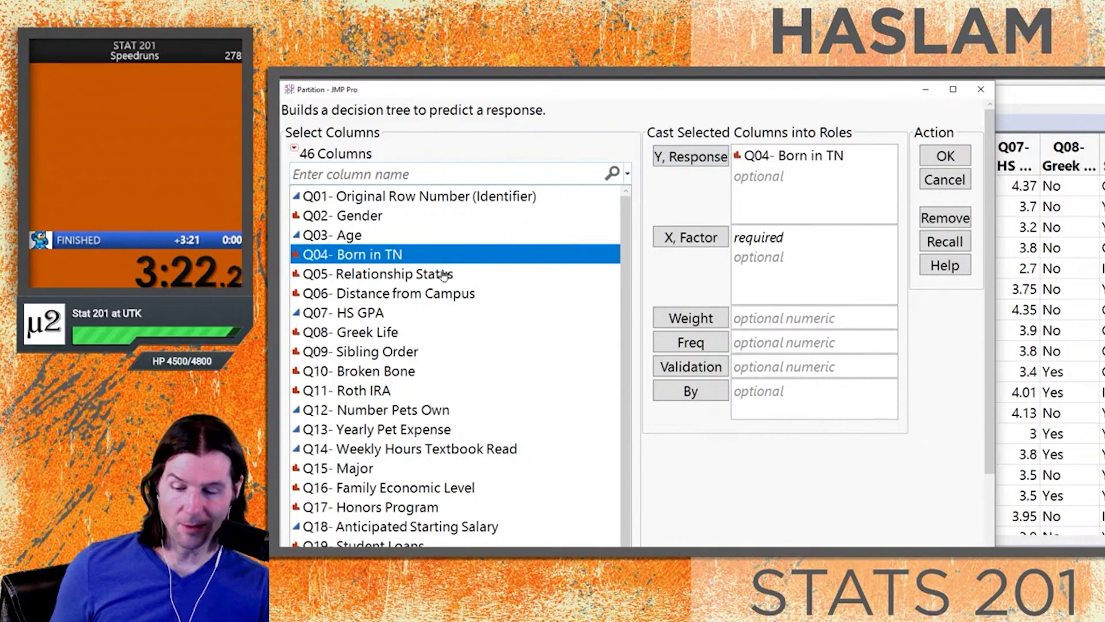
Add columns Q05 through Q14 as X factors
left_click(443, 277)
left_click(412, 448, "shift")
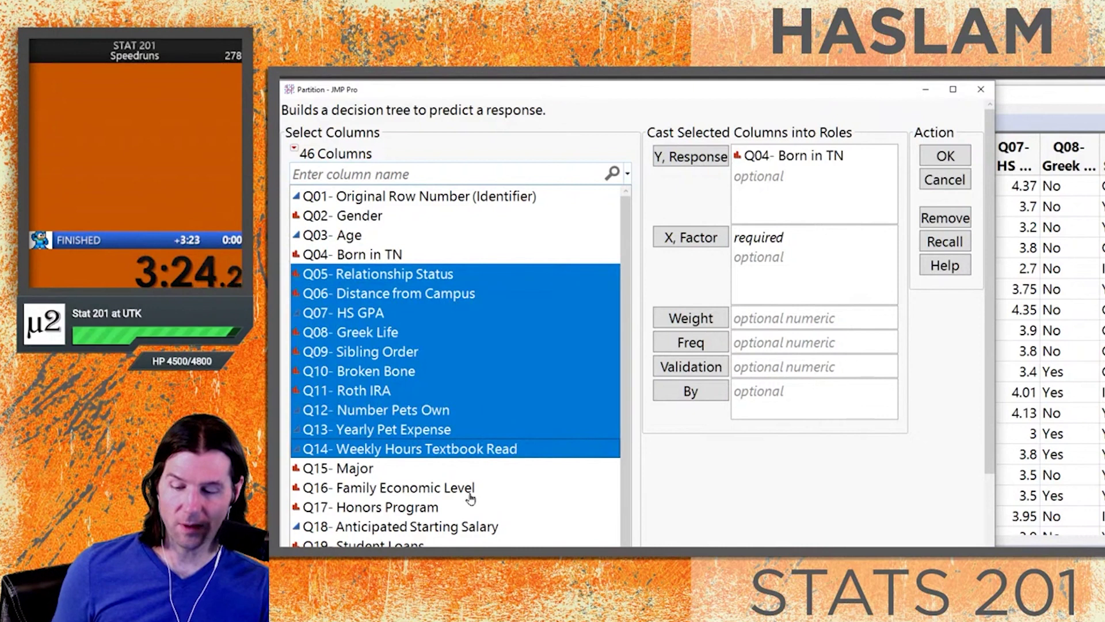
scroll(403, 489, "down", 2)
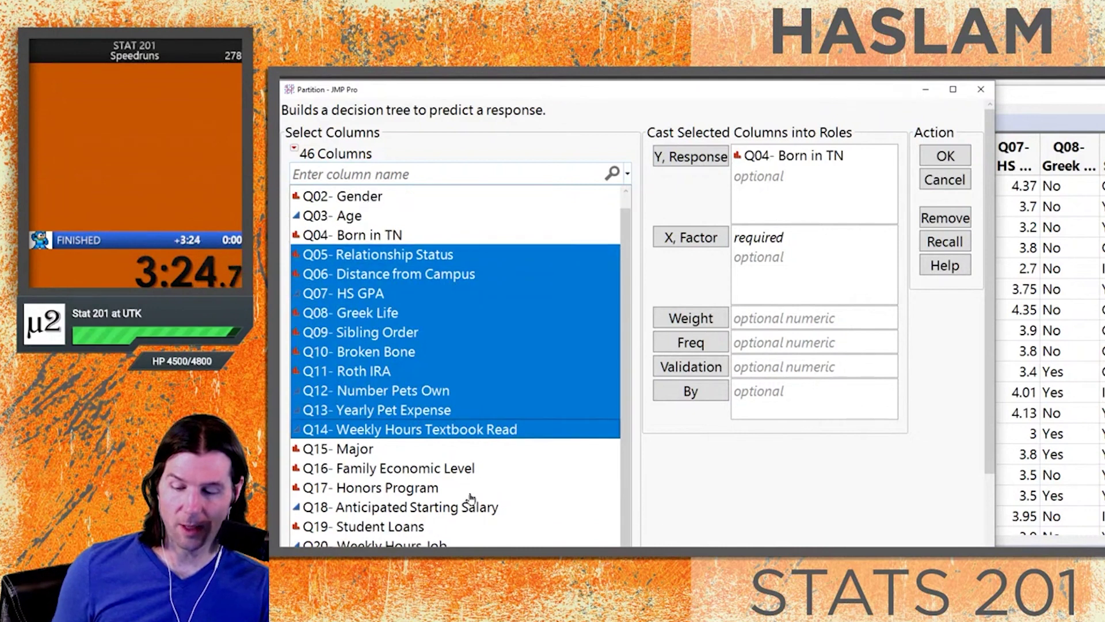
left_click(673, 251)
Add columns Q16 through Q46 as further factors and run the decision tree
left_click(458, 371)
scroll(458, 375, "down", 8)
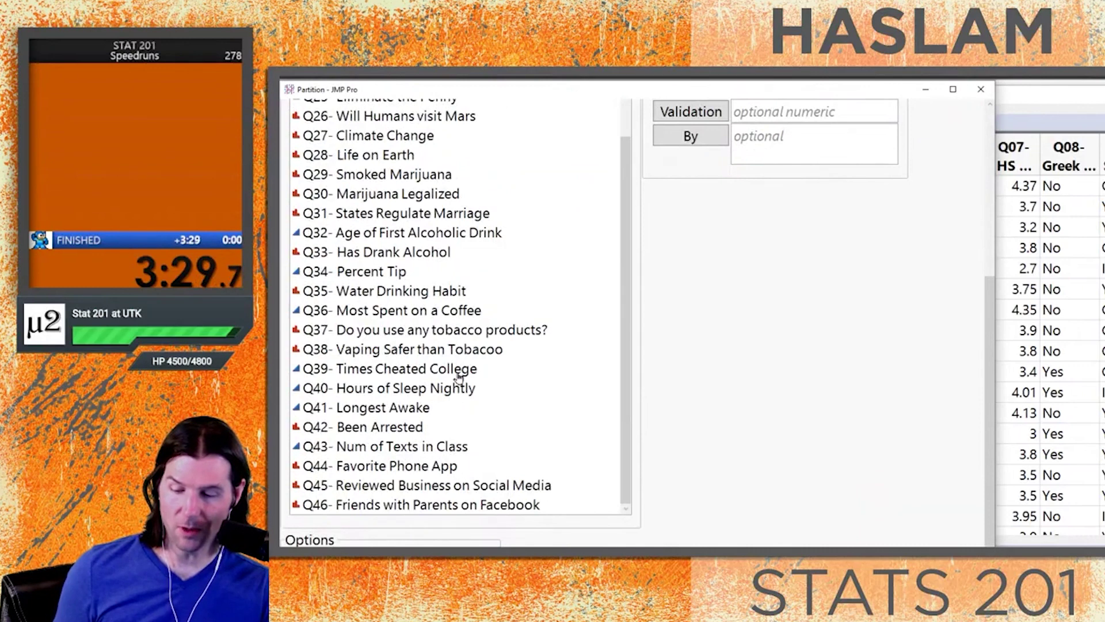
left_click(456, 448, "shift")
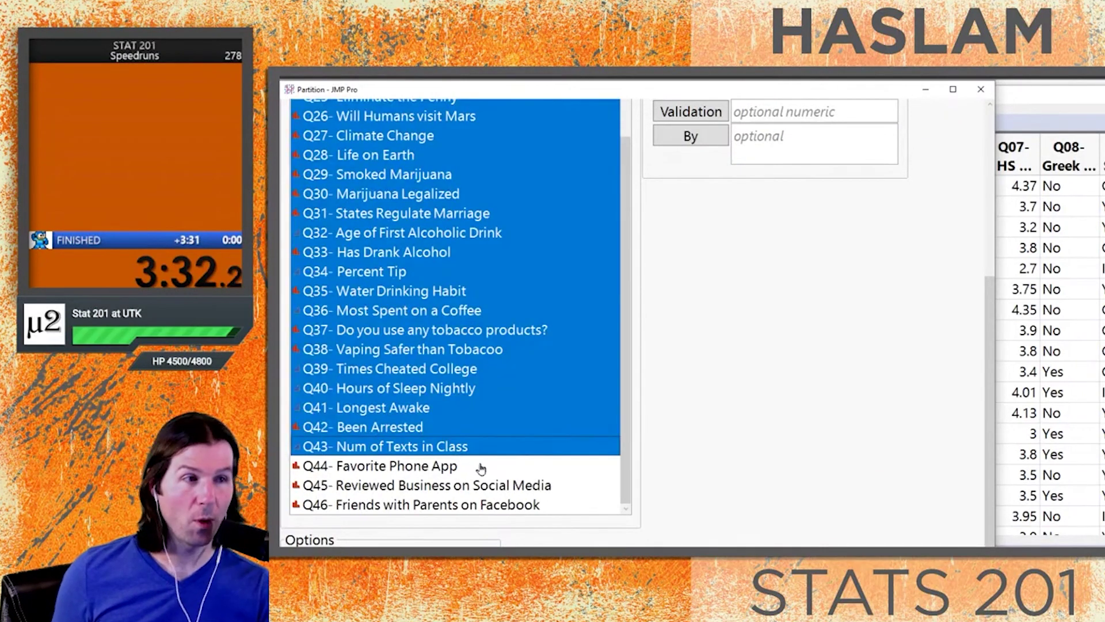
left_click(462, 506, "shift")
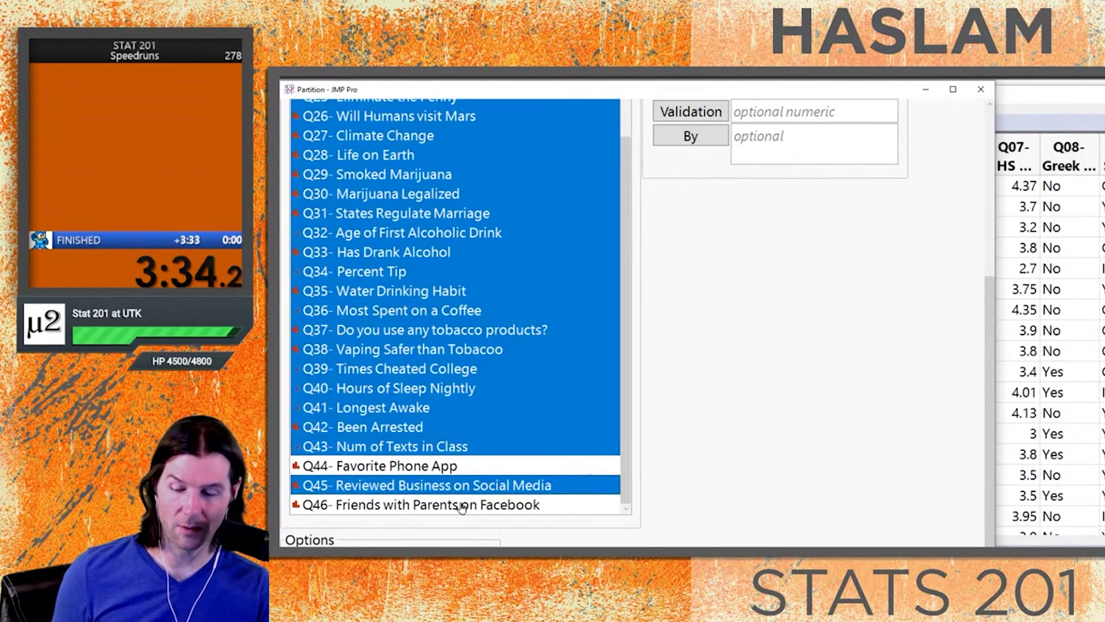
scroll(678, 432, "up", 5)
left_click(712, 244)
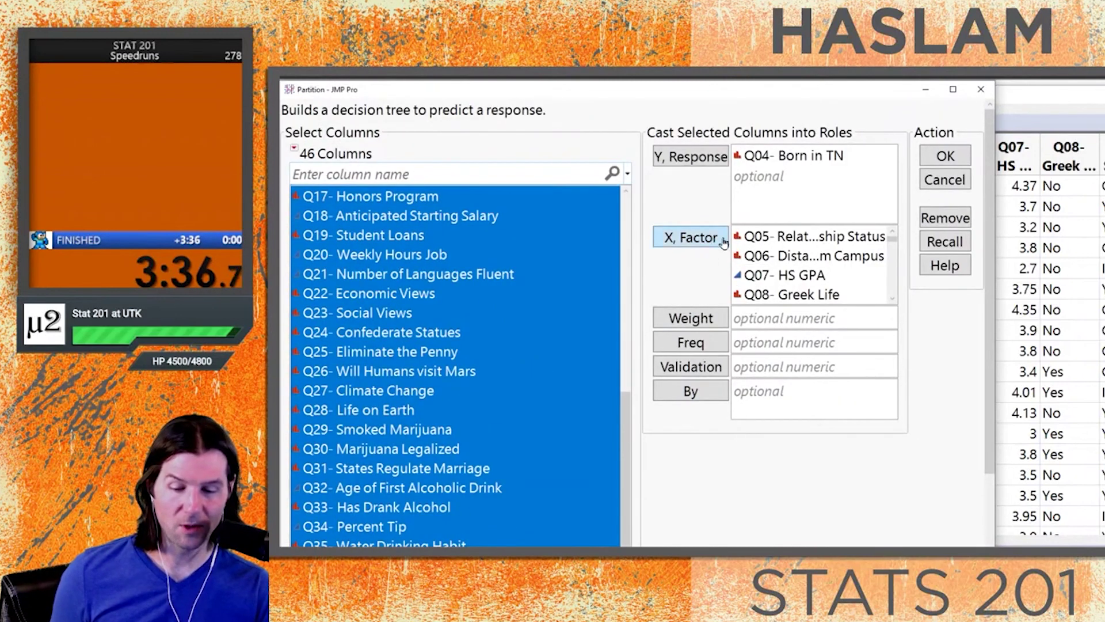
left_click(953, 161)
Color points by Born in TN, split on Q28- Life on Earth, then prune to All Rows
left_click_drag(345, 74, 475, 89)
left_click(395, 325)
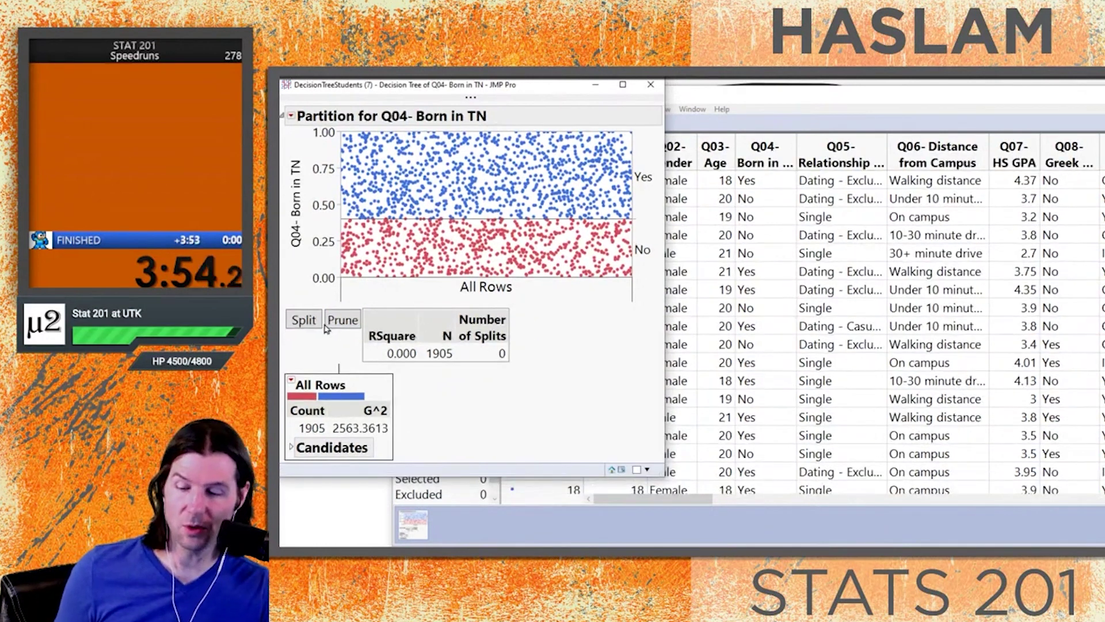
left_click(303, 320)
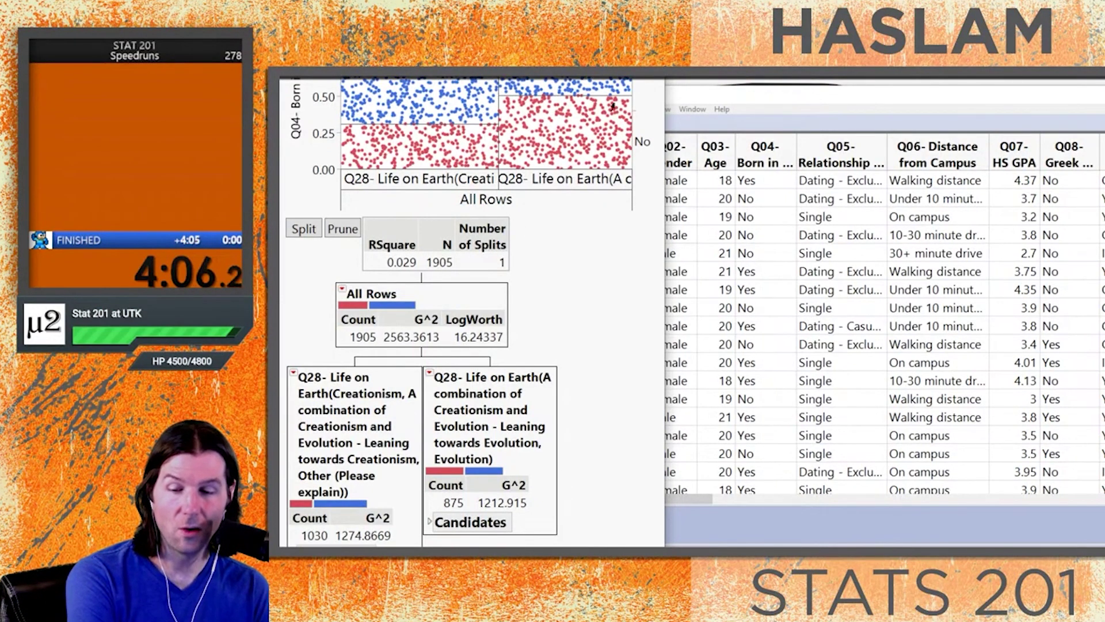
left_click(343, 229)
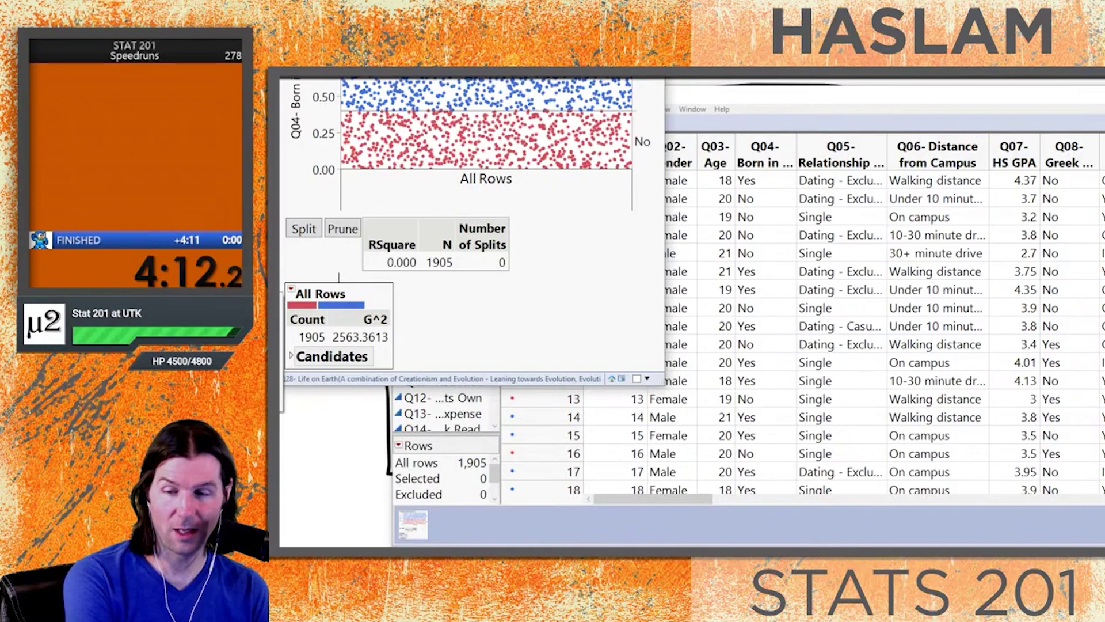
Force a Split Specific on Q17- Honors Program from the All Rows node
left_click_drag(460, 74, 673, 89)
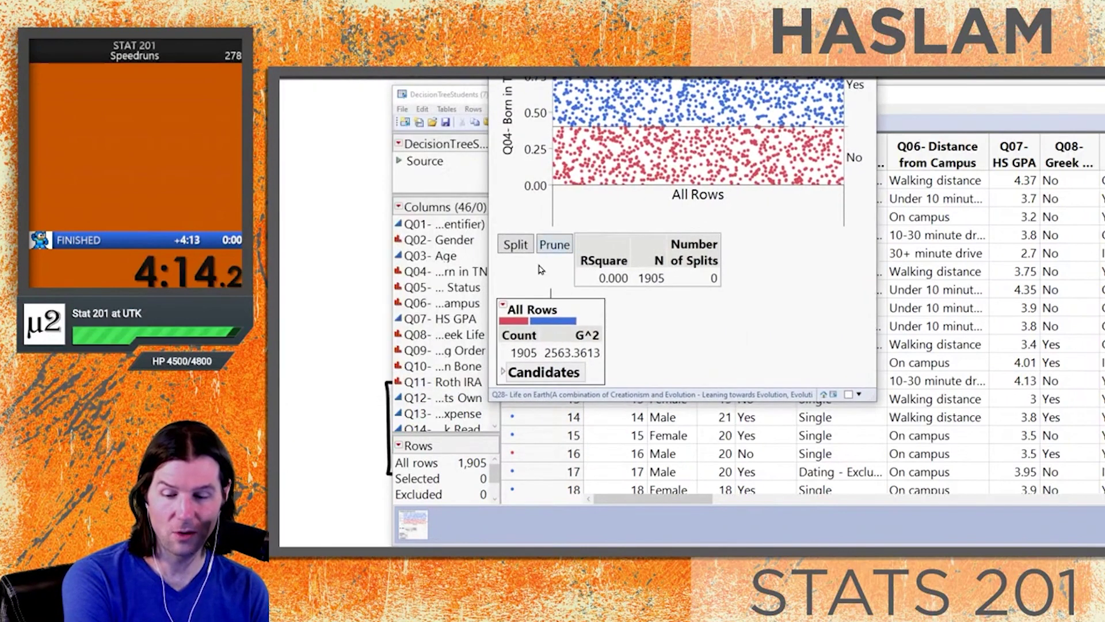
left_click(503, 307)
left_click(480, 349)
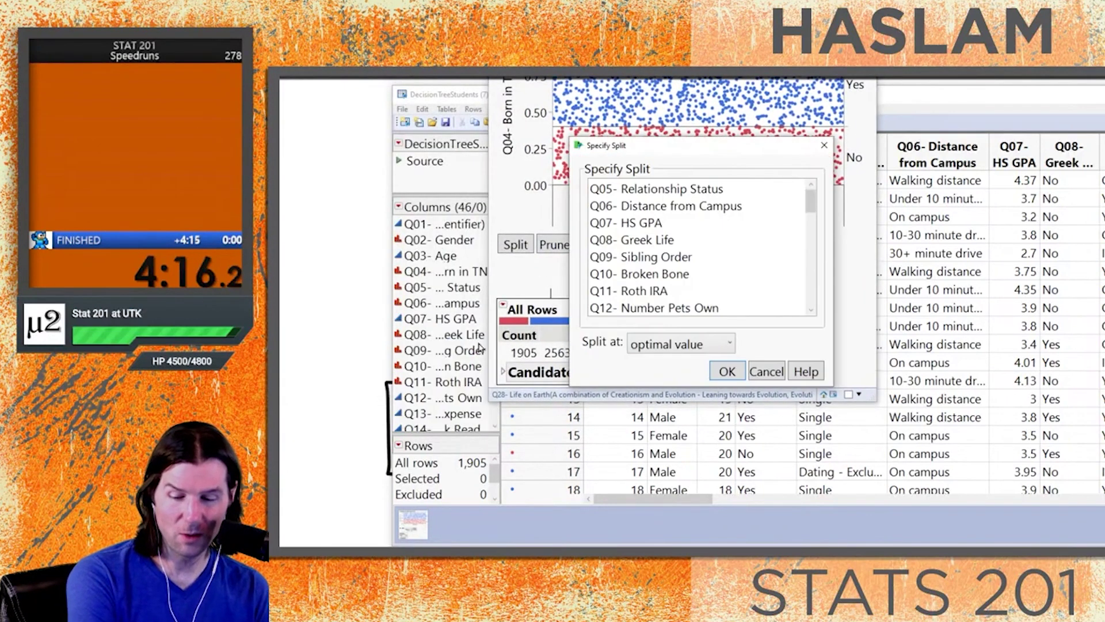
scroll(738, 291, "down", 2)
left_click(741, 291)
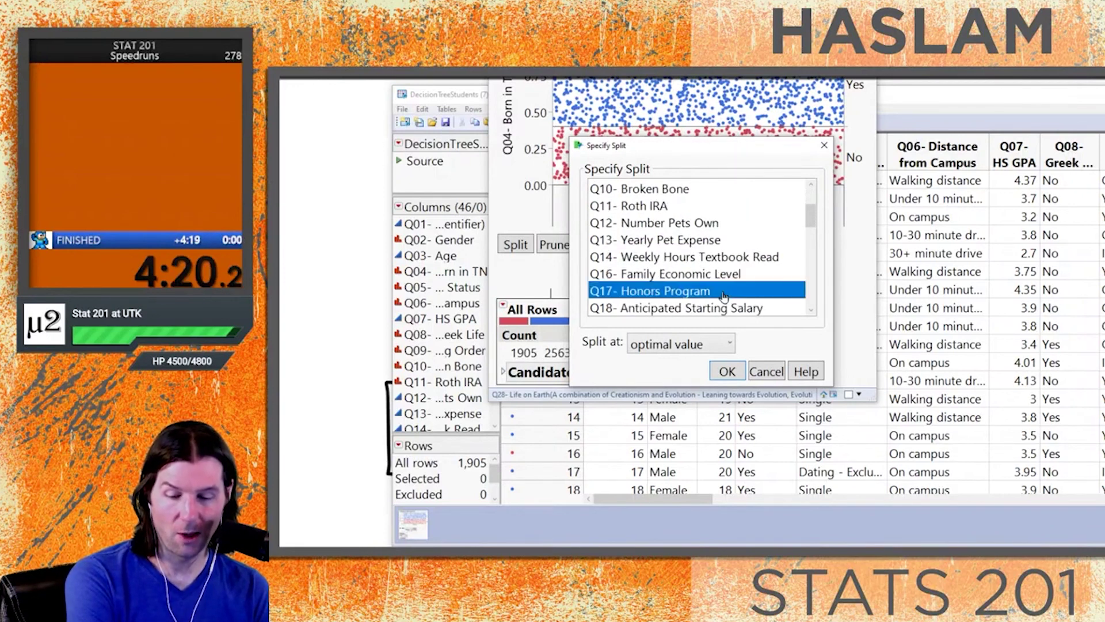
left_click(727, 373)
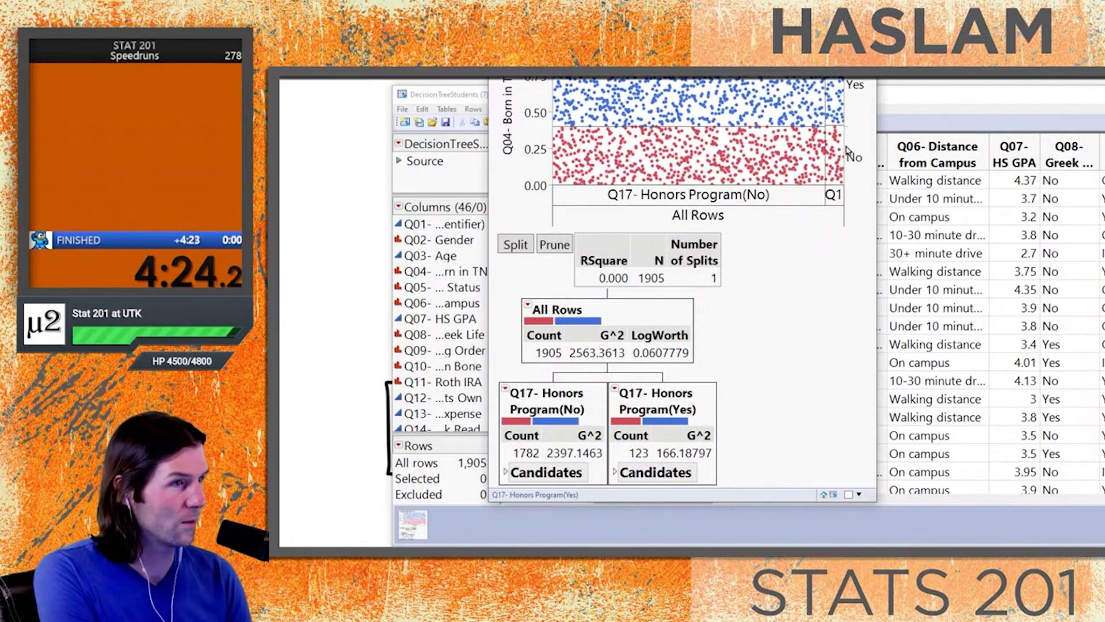
Prune the Honors split, re-split on Q28- Life on Earth, resize the plot, return to Word
left_click_drag(713, 12, 667, 78)
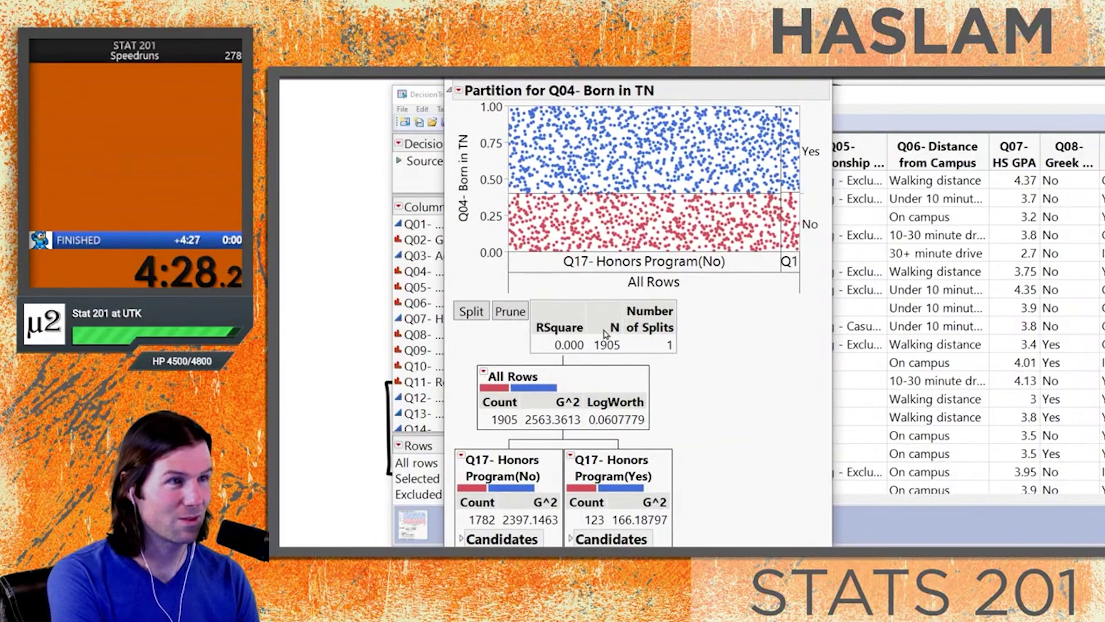
left_click(509, 316)
left_click(471, 312)
scroll(475, 316, "down", 3)
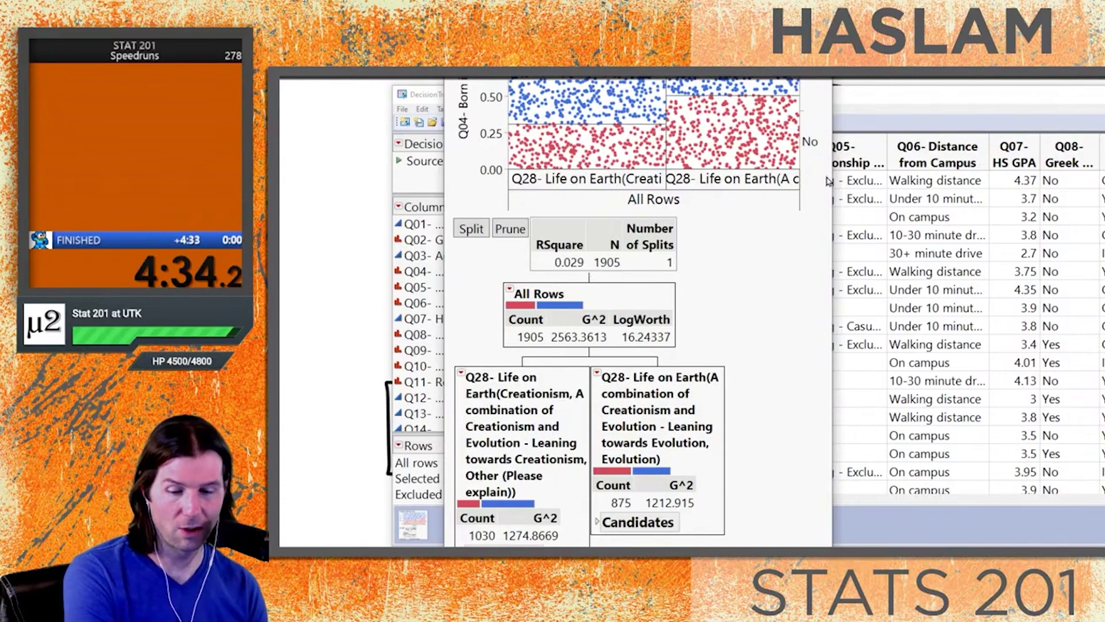
left_click_drag(802, 172, 827, 122)
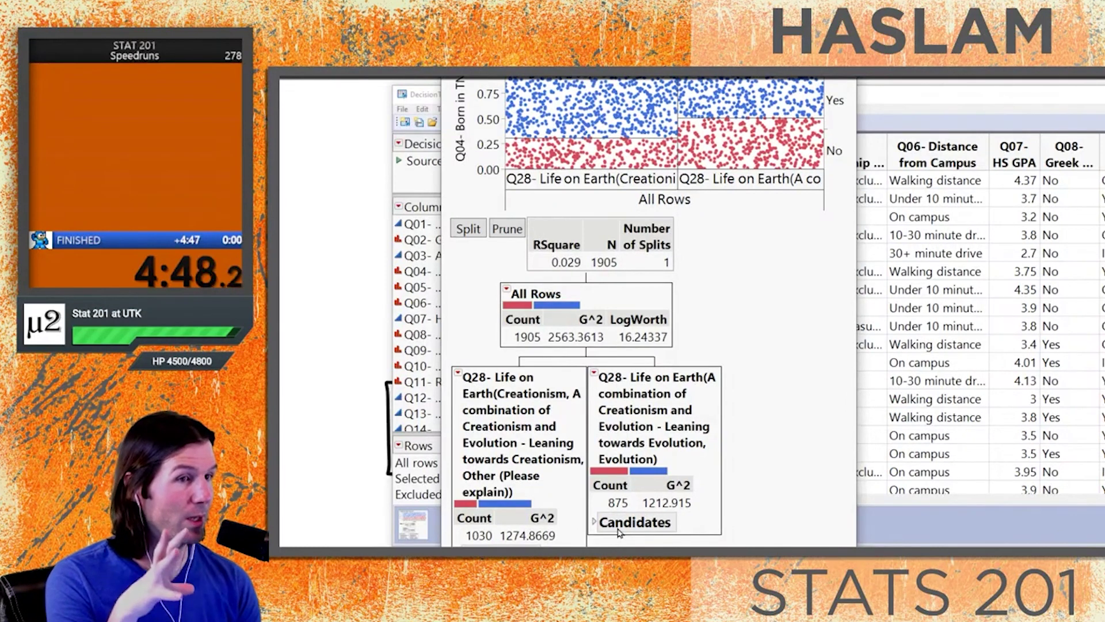
key("alt+Tab")
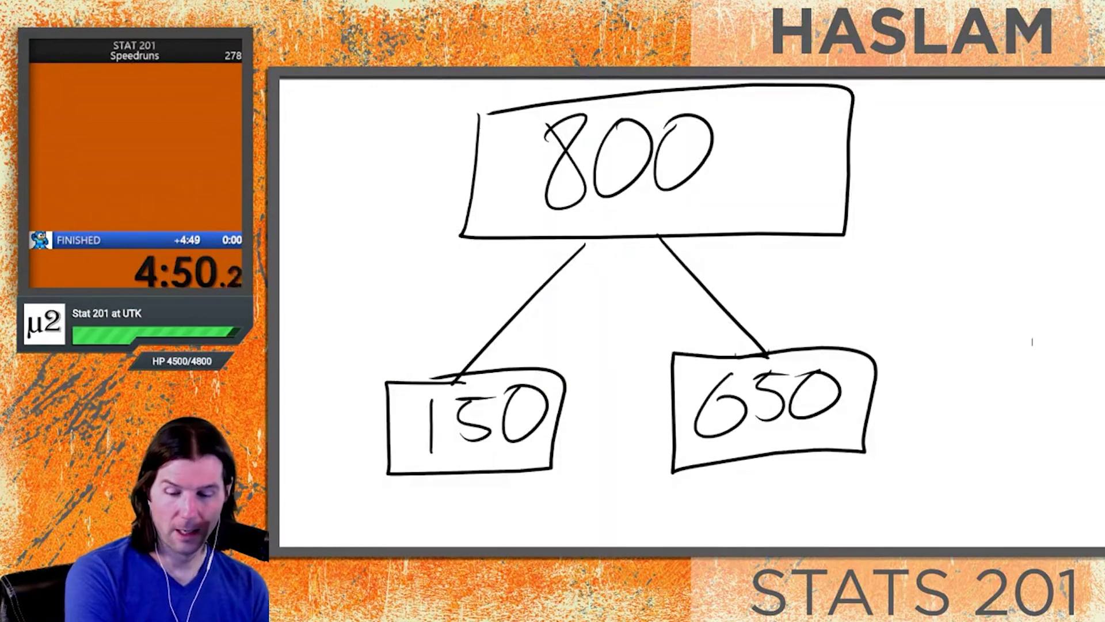
Highlight "Small increases in RSquare" in yellow
scroll(981, 369, "up", 8)
scroll(982, 369, "up", 1)
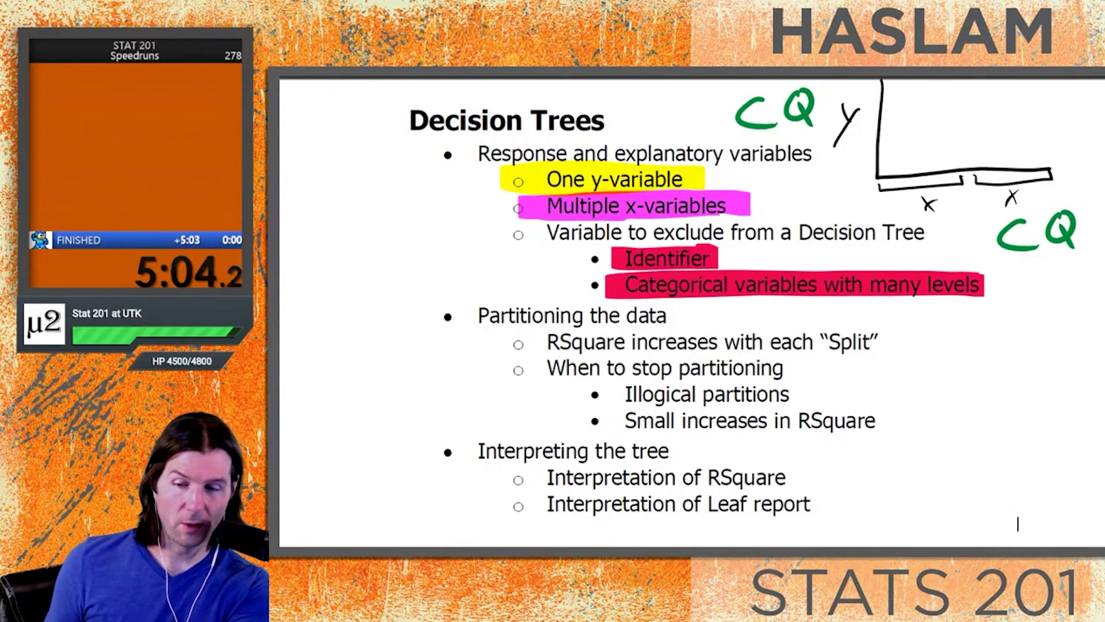
mouse_move(608, 421)
left_mouse_down()
mouse_move(878, 420)
mouse_move(607, 431)
left_mouse_up()
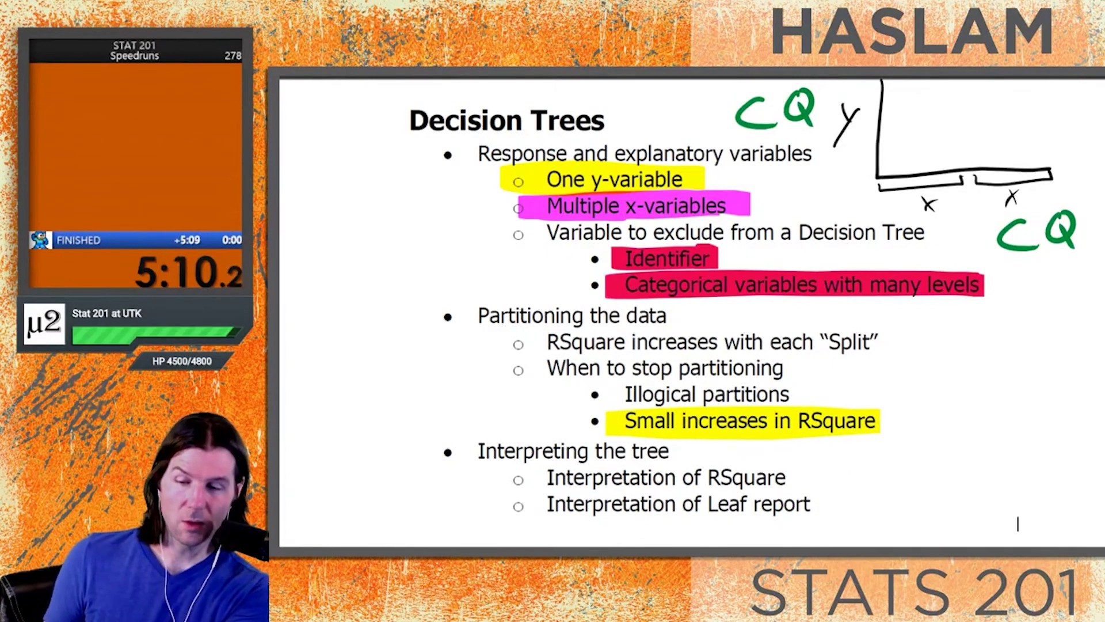
Handwrite "Split History" beside the RSquare bullet
mouse_move(909, 374)
left_mouse_down()
mouse_move(894, 400)
mouse_move(944, 403)
mouse_move(936, 408)
left_mouse_up()
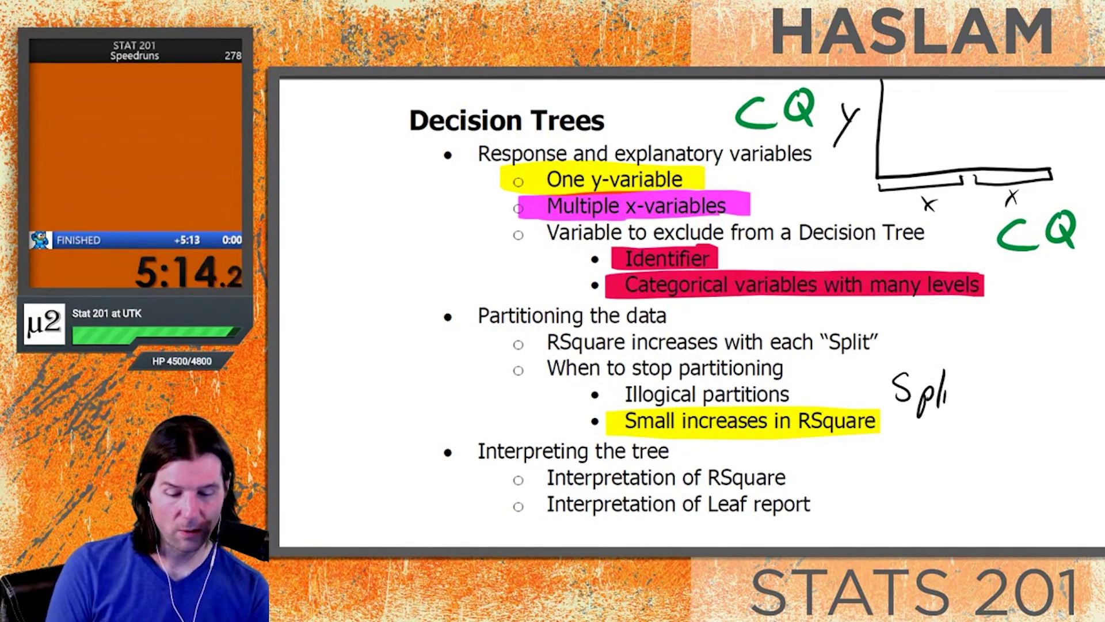
left_click_drag(967, 371, 964, 408)
left_click_drag(957, 393, 978, 388)
mouse_move(902, 423)
left_mouse_down()
mouse_move(899, 456)
mouse_move(917, 439)
left_mouse_up()
left_click_drag(917, 426, 922, 455)
mouse_move(943, 436)
left_mouse_down()
mouse_move(932, 455)
mouse_move(947, 456)
left_mouse_up()
left_click_drag(942, 443, 961, 455)
left_click_drag(973, 442, 988, 454)
left_click_drag(1003, 444, 967, 479)
Branch the 150 node into child boxes labelled 100 and 50
scroll(378, 313, "down", 5)
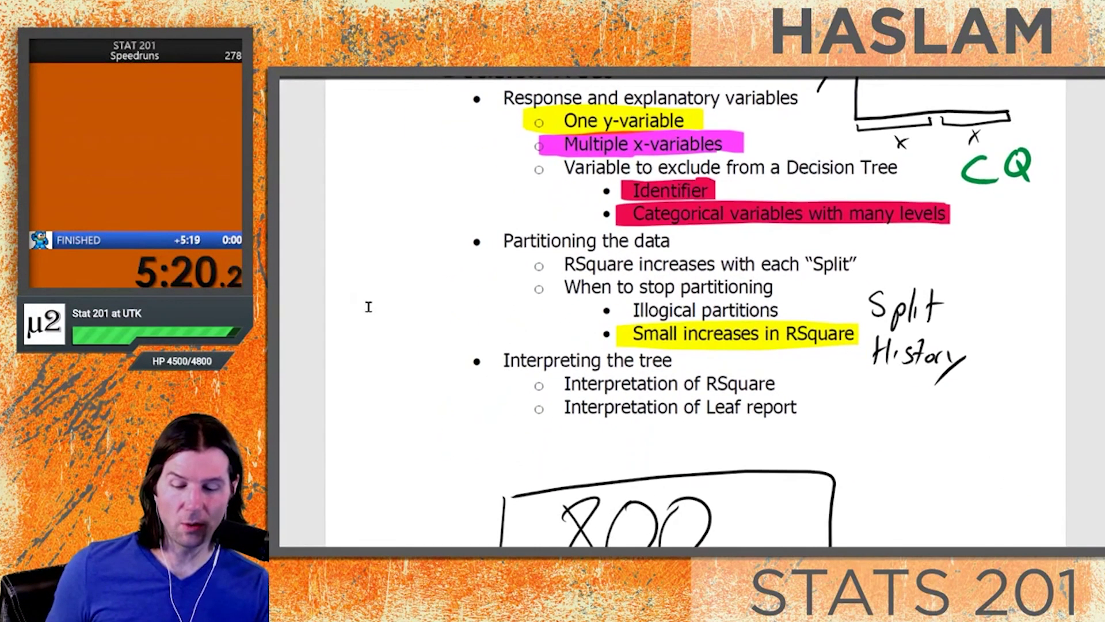
scroll(361, 311, "down", 6)
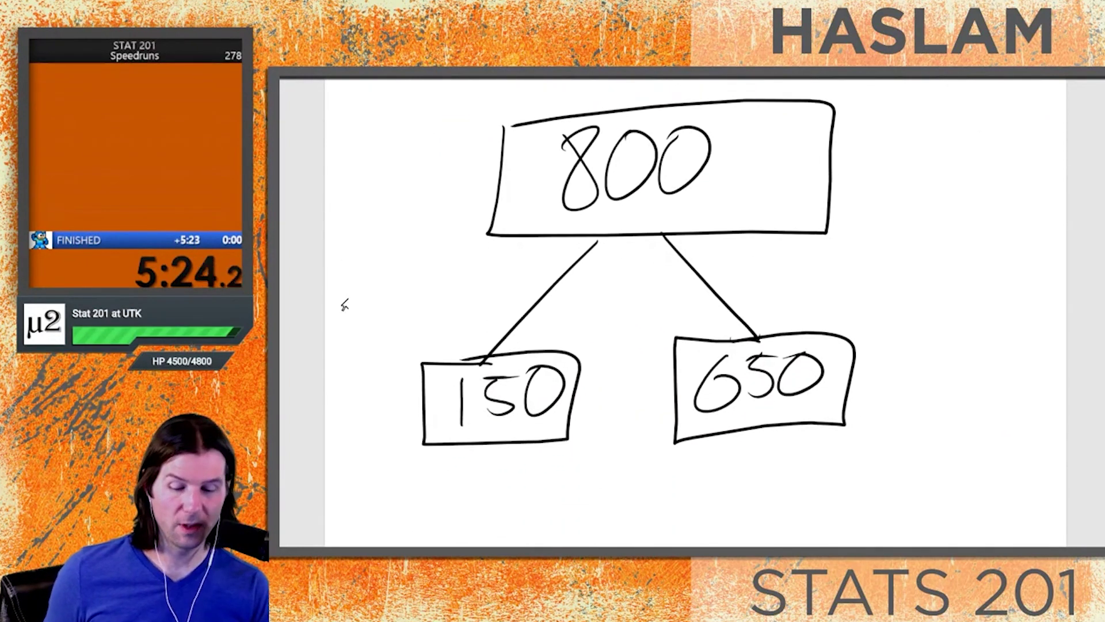
mouse_move(476, 446)
left_mouse_down()
mouse_move(409, 506)
mouse_move(521, 496)
left_mouse_up()
mouse_move(373, 509)
left_mouse_down()
mouse_move(369, 542)
mouse_move(410, 544)
mouse_move(436, 507)
left_mouse_up()
mouse_move(530, 494)
left_mouse_down()
mouse_move(483, 540)
mouse_move(521, 495)
left_mouse_up()
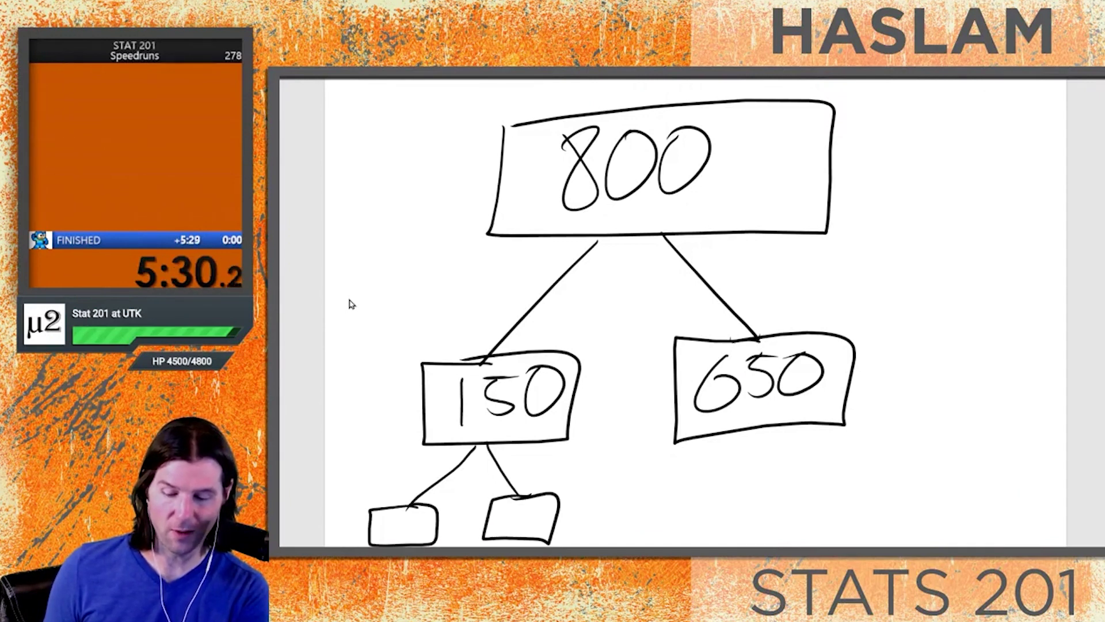
left_click_drag(408, 514, 424, 520)
mouse_move(521, 508)
left_mouse_down()
mouse_move(504, 529)
mouse_move(539, 510)
left_mouse_up()
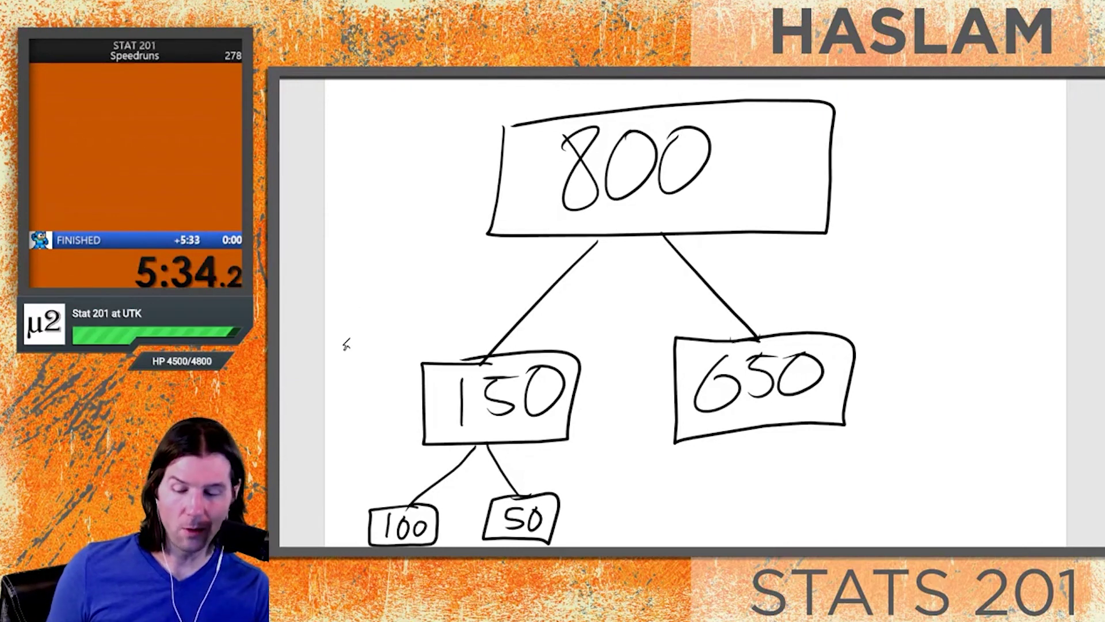
Sketch small axes with a rising line, labelling 0.10 on the vertical axis and 0 at the origin
mouse_move(881, 170)
left_mouse_down()
mouse_move(874, 285)
mouse_move(1046, 283)
left_mouse_up()
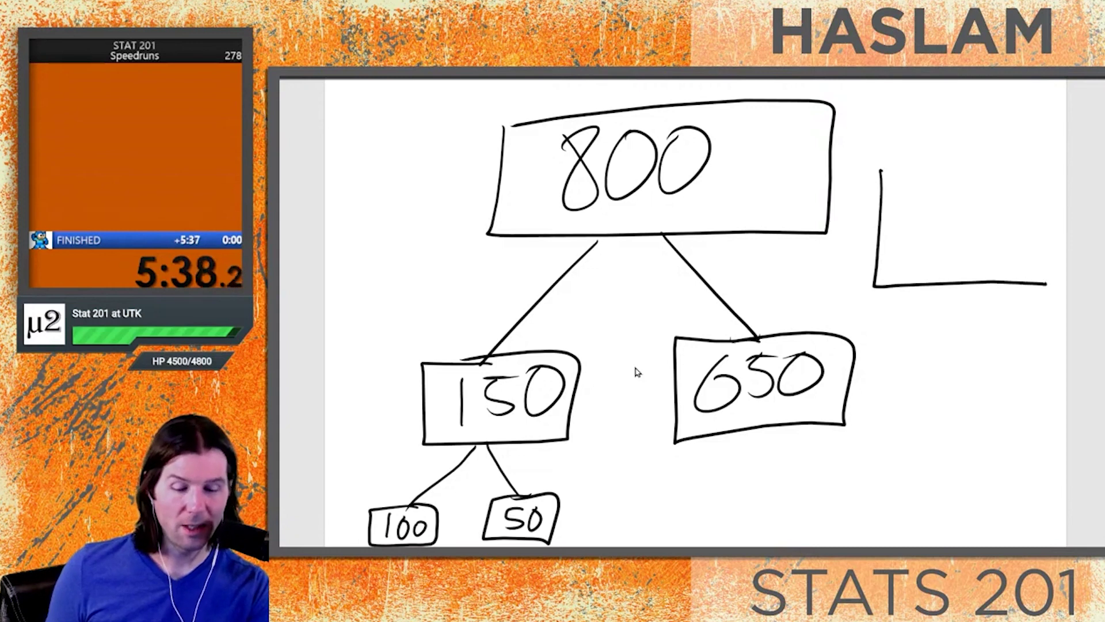
mouse_move(882, 282)
left_mouse_down()
mouse_move(871, 289)
mouse_move(919, 241)
left_mouse_up()
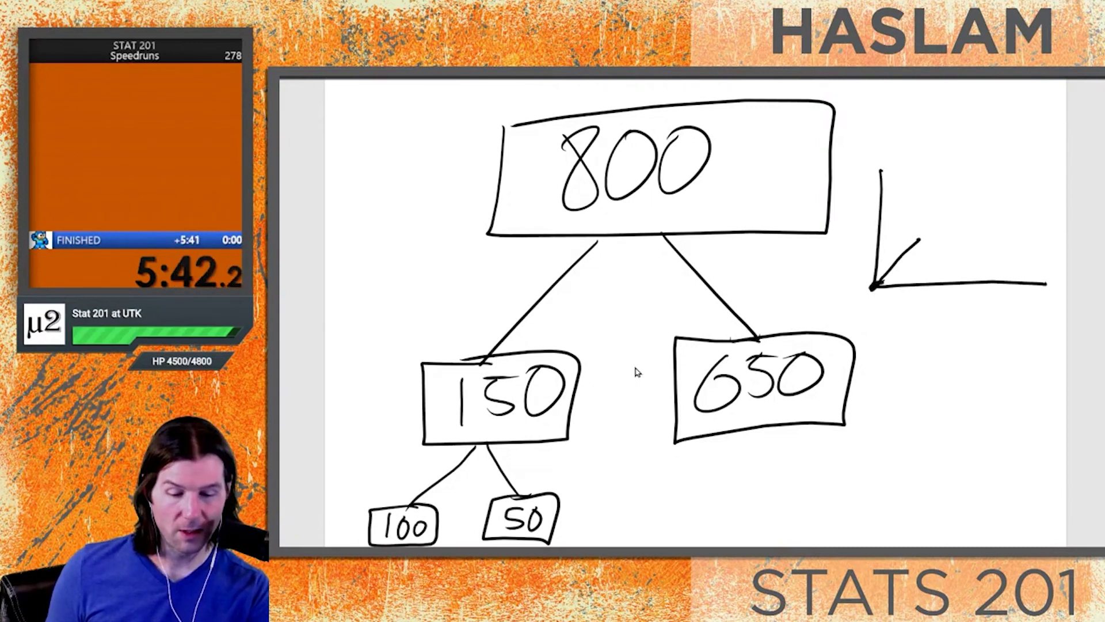
left_click_drag(834, 244, 919, 236)
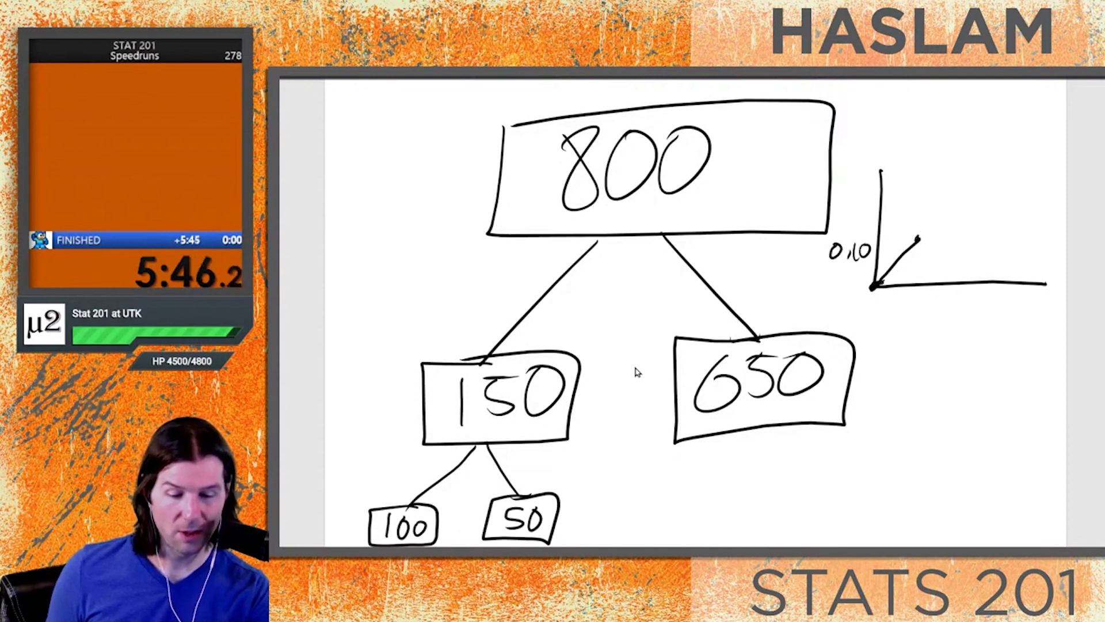
left_click_drag(878, 305, 872, 305)
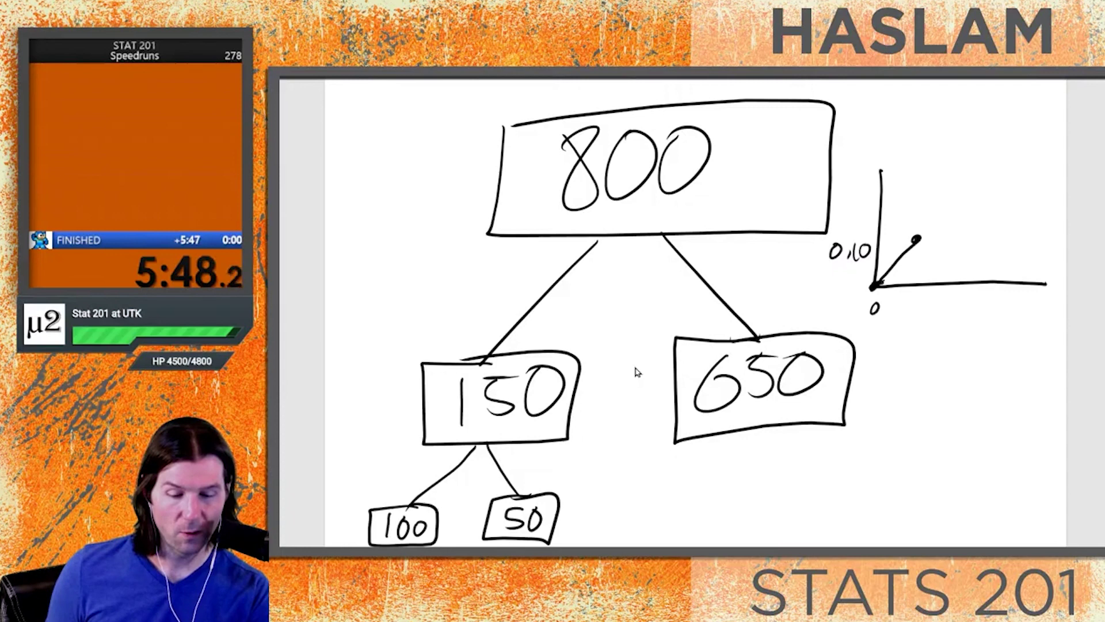